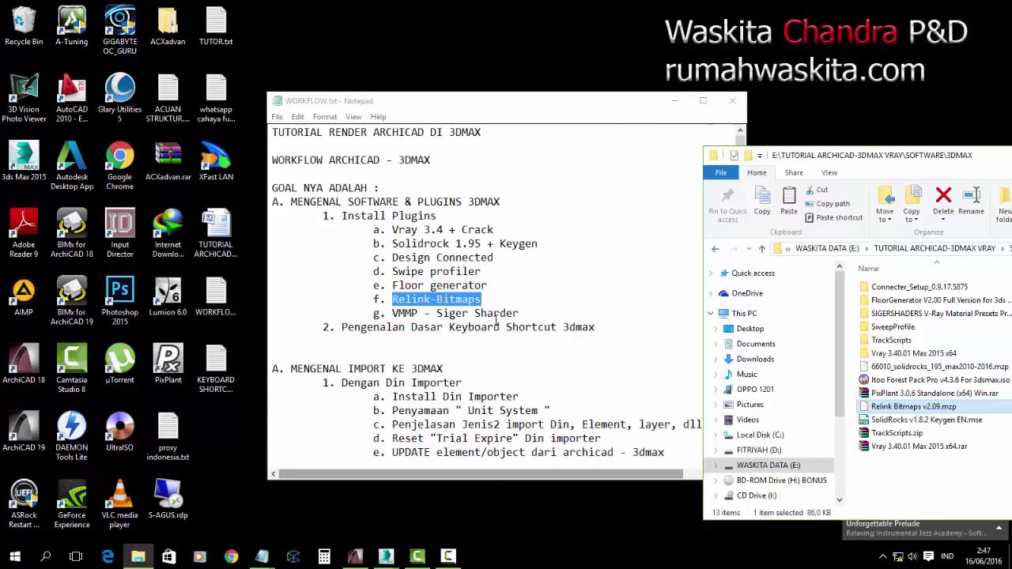
- Bring the WORKFLOW.txt plugin notes in Notepad to the front
click(496, 315)
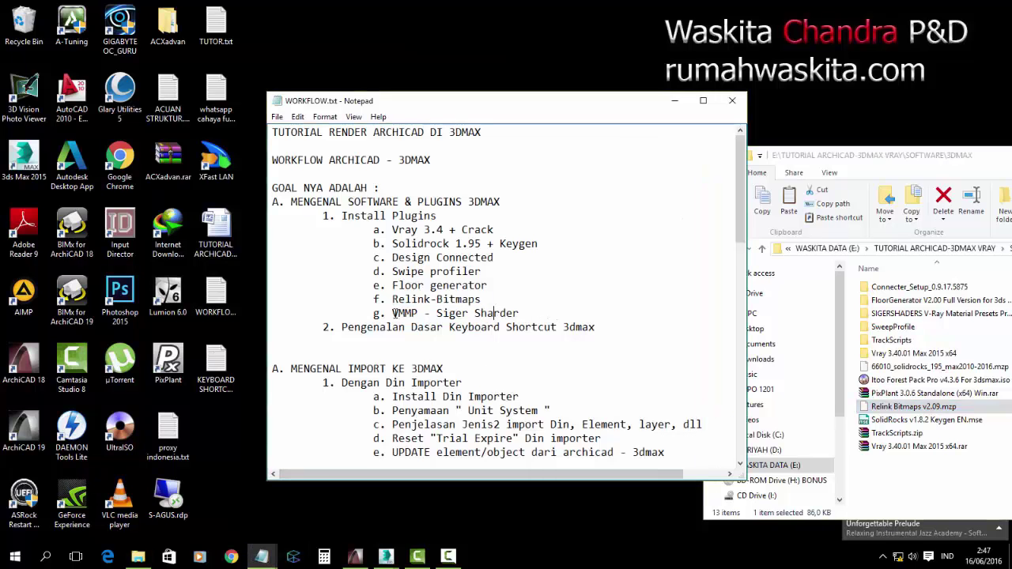
drag(392, 314, 518, 313)
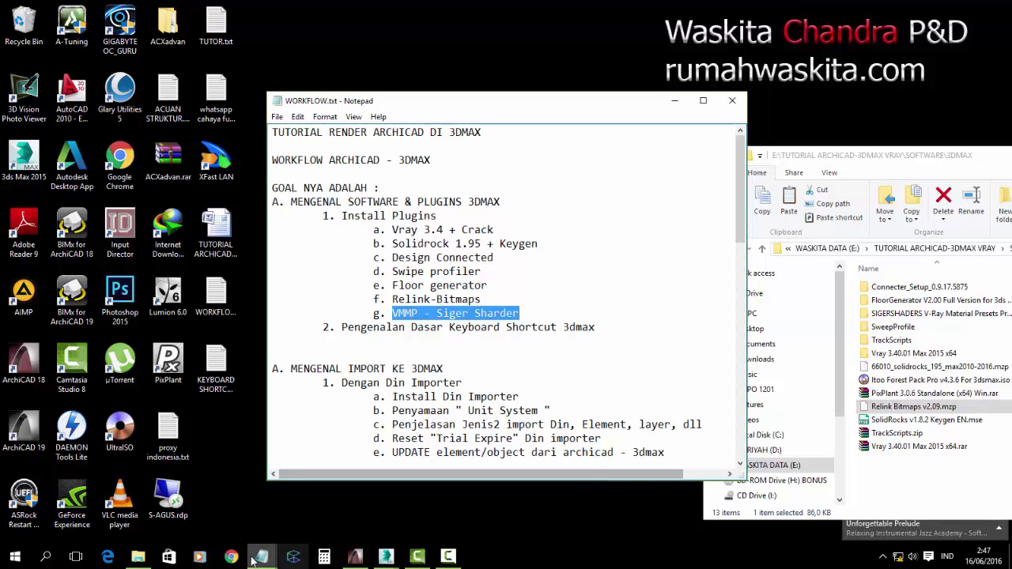
mouse_move(386, 557)
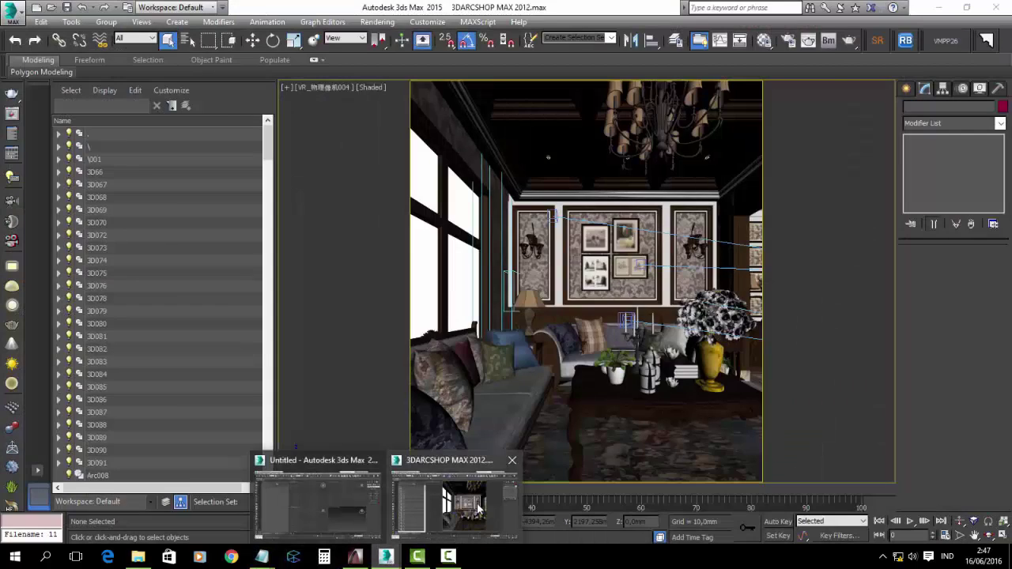
click(349, 503)
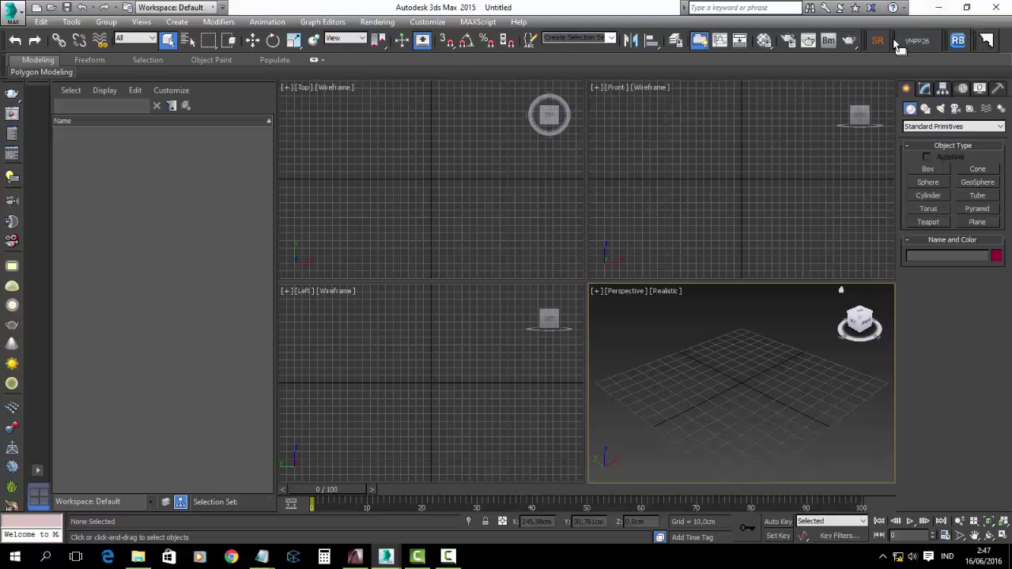
click(941, 7)
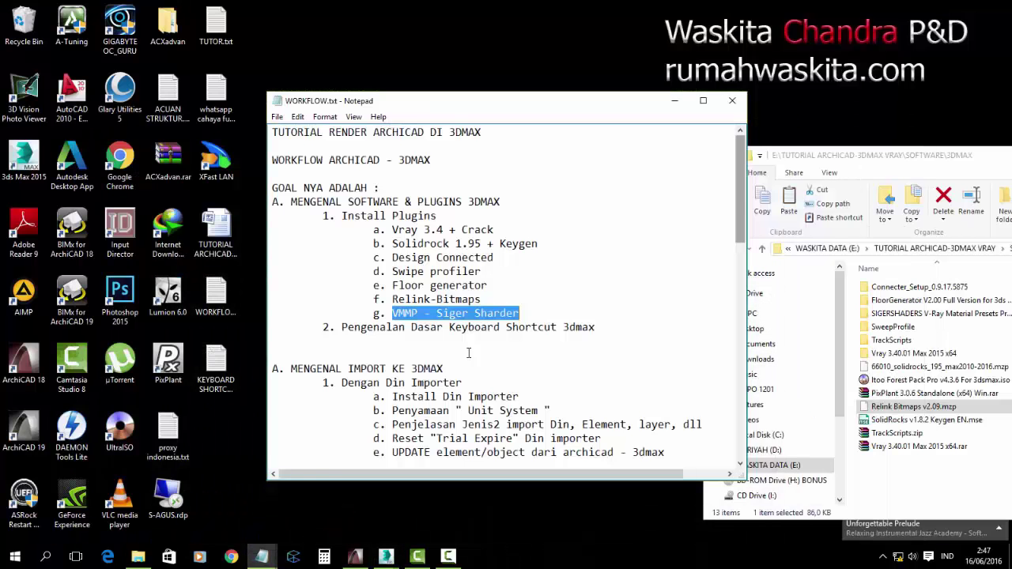
- Centre the Explorer window and check the SIGERSHADERS folder's Properties without changing anything
click(138, 556)
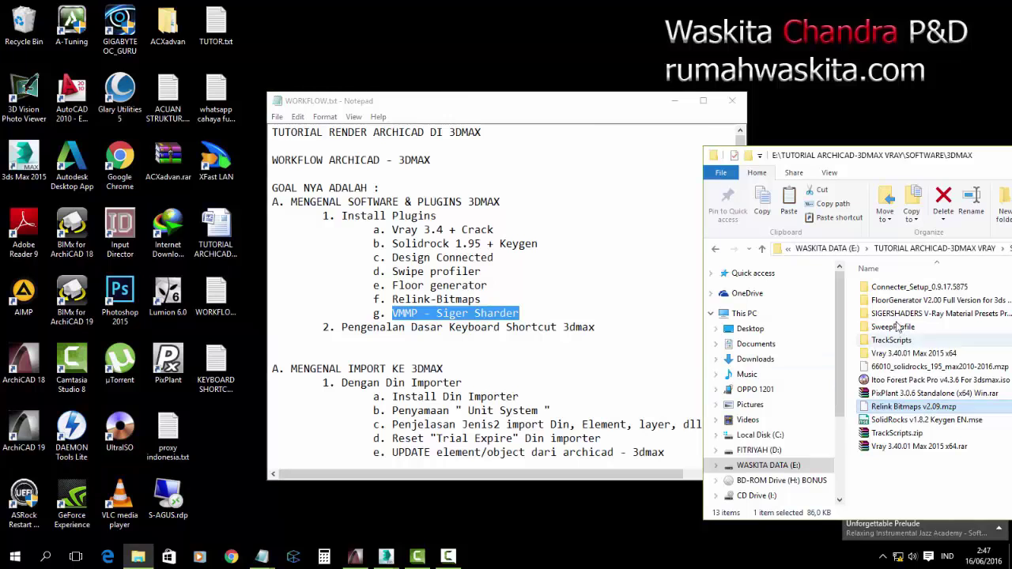
drag(876, 170, 477, 110)
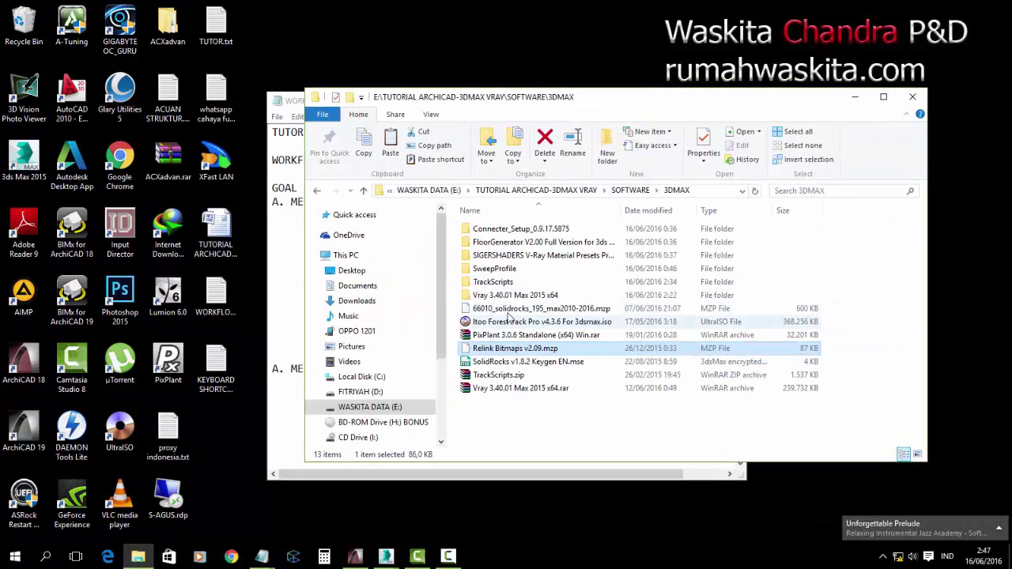
click(510, 255)
right_click(511, 255)
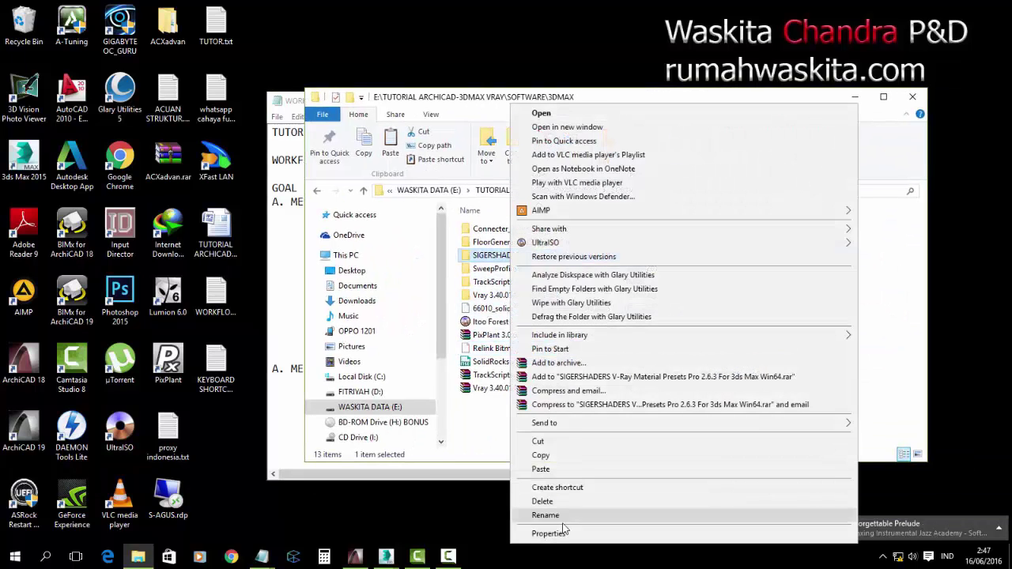
click(549, 534)
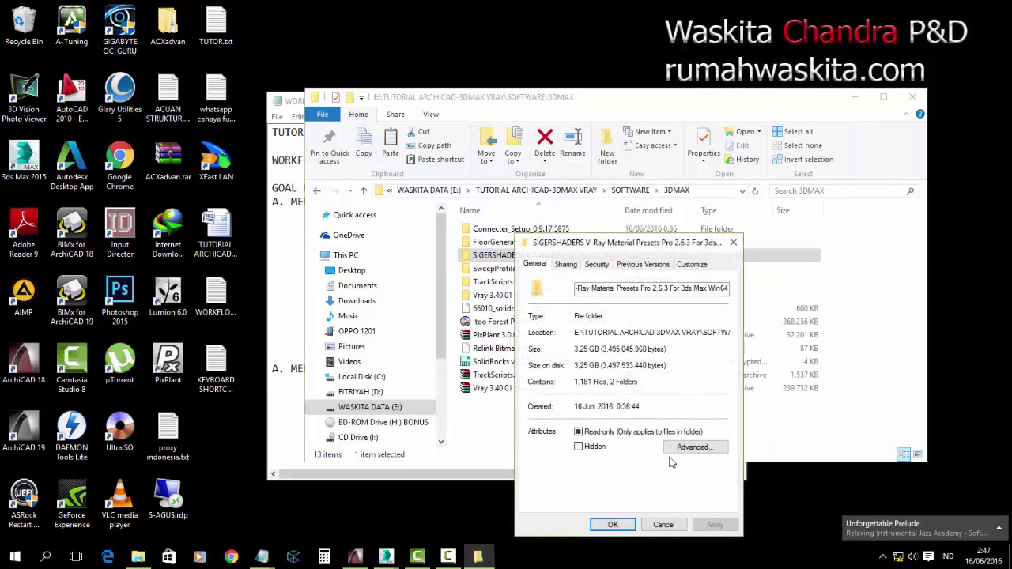
click(663, 524)
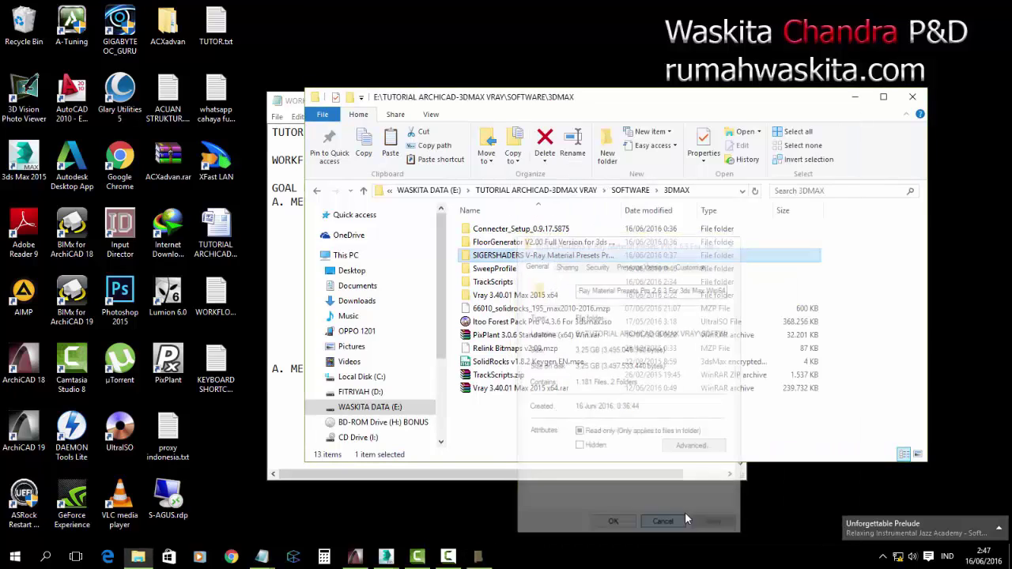
- Open SIGERSHADERS, then VMPP for 3ds Max App, and select ssvrmppSetup.exe
double_click(583, 266)
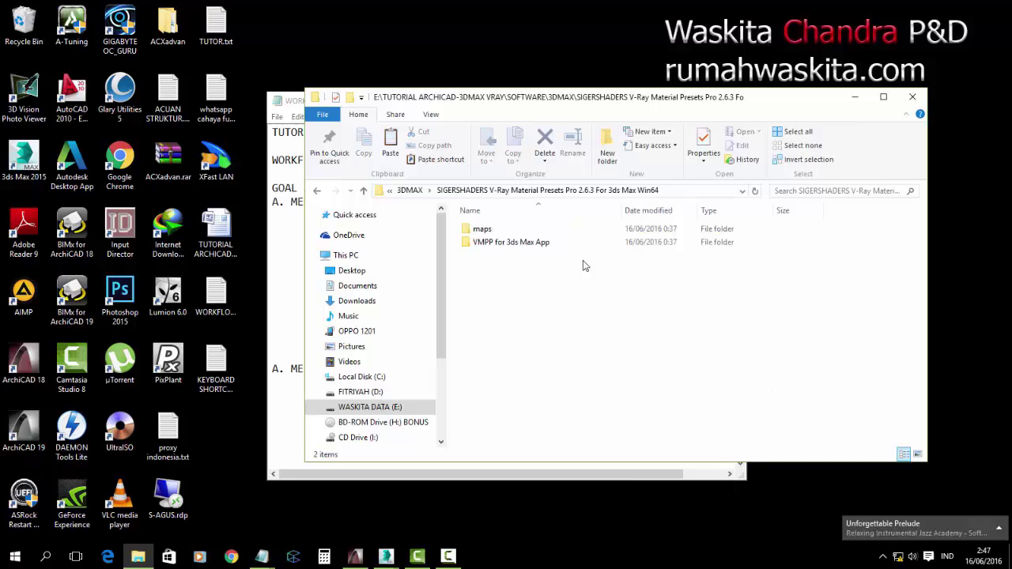
click(526, 245)
double_click(526, 243)
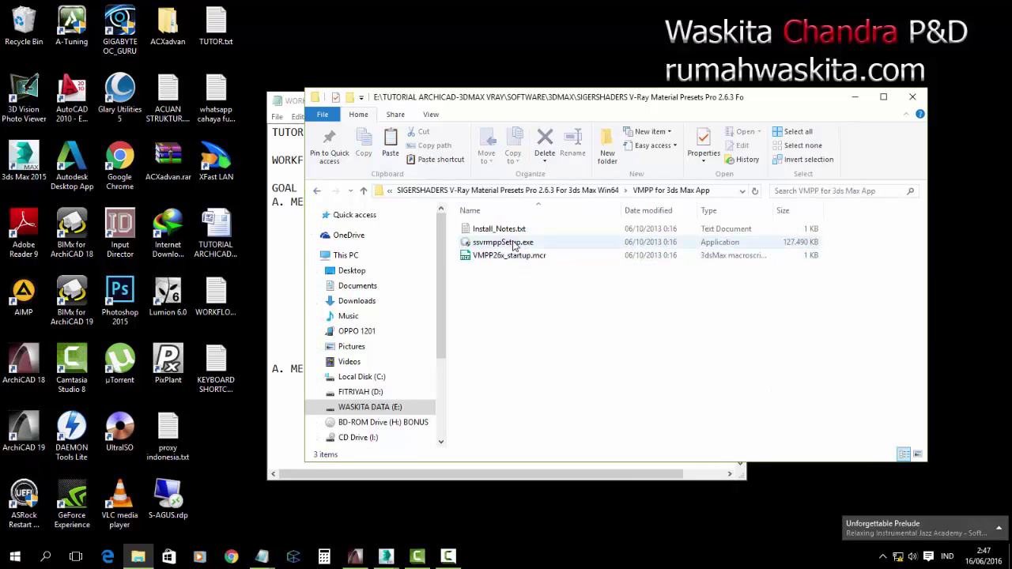
click(522, 244)
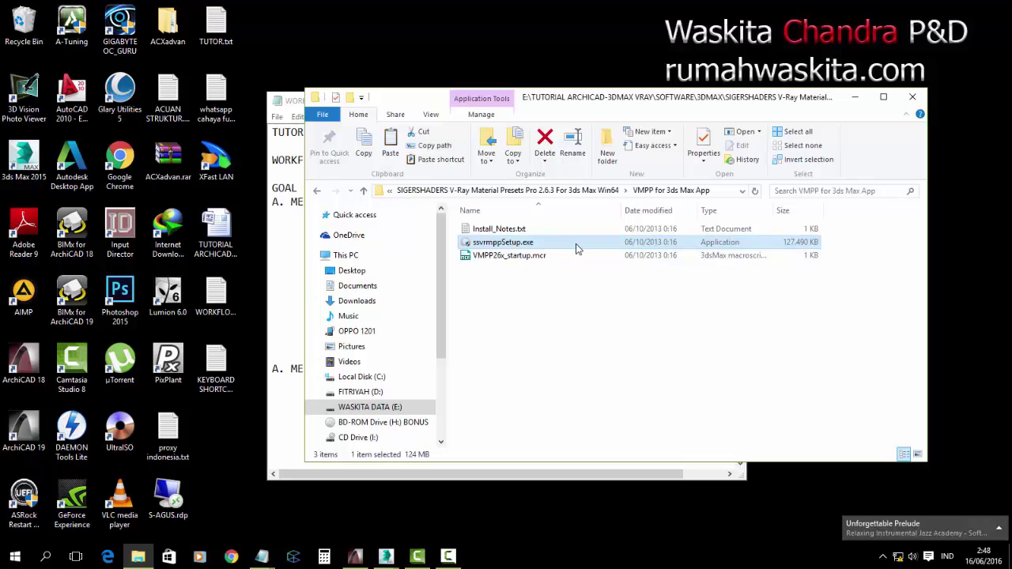
- Open Install_Notes.txt and highlight the credit line and the max root path instruction
double_click(542, 229)
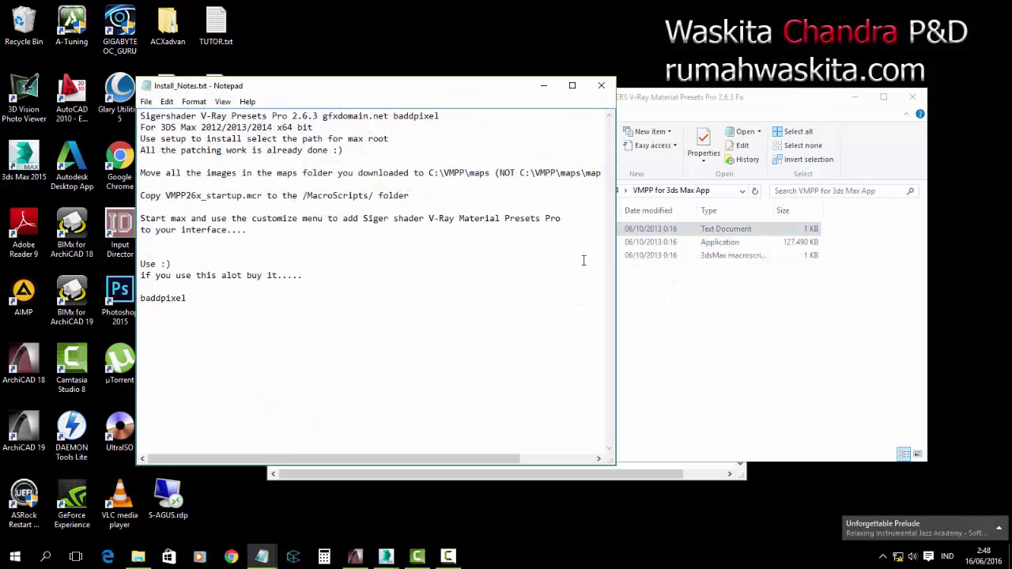
drag(242, 87, 313, 126)
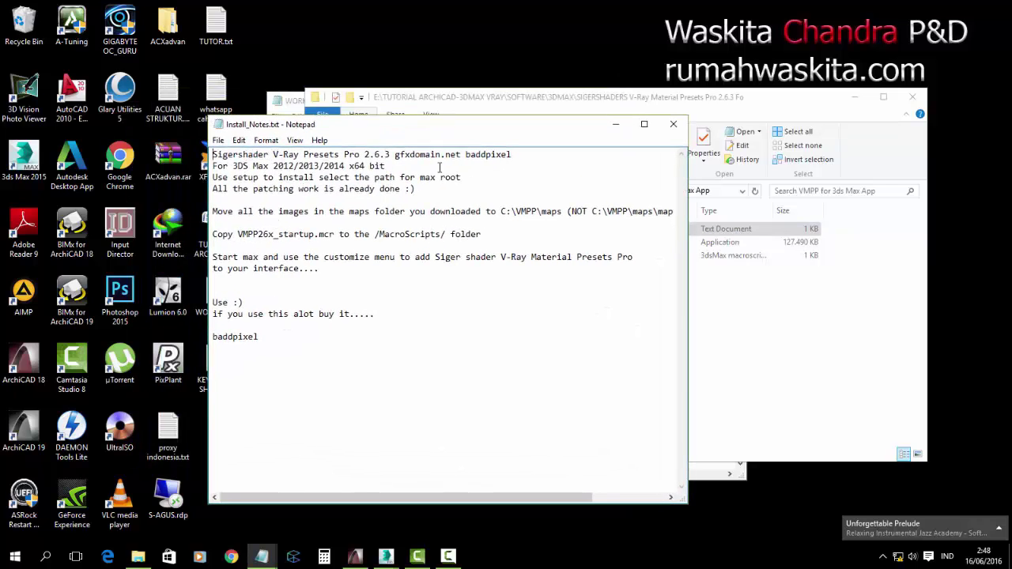
drag(395, 154, 530, 155)
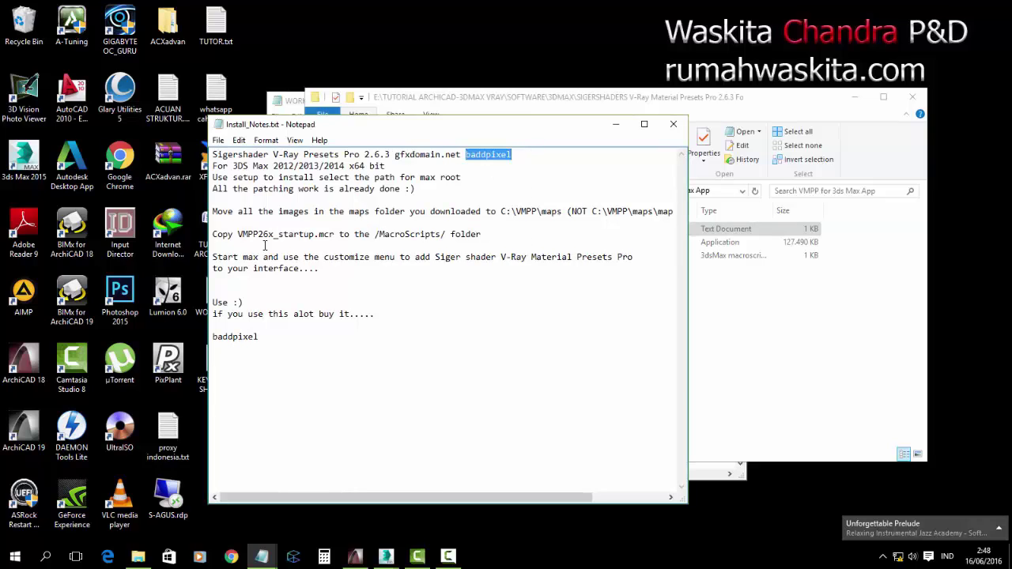
click(251, 212)
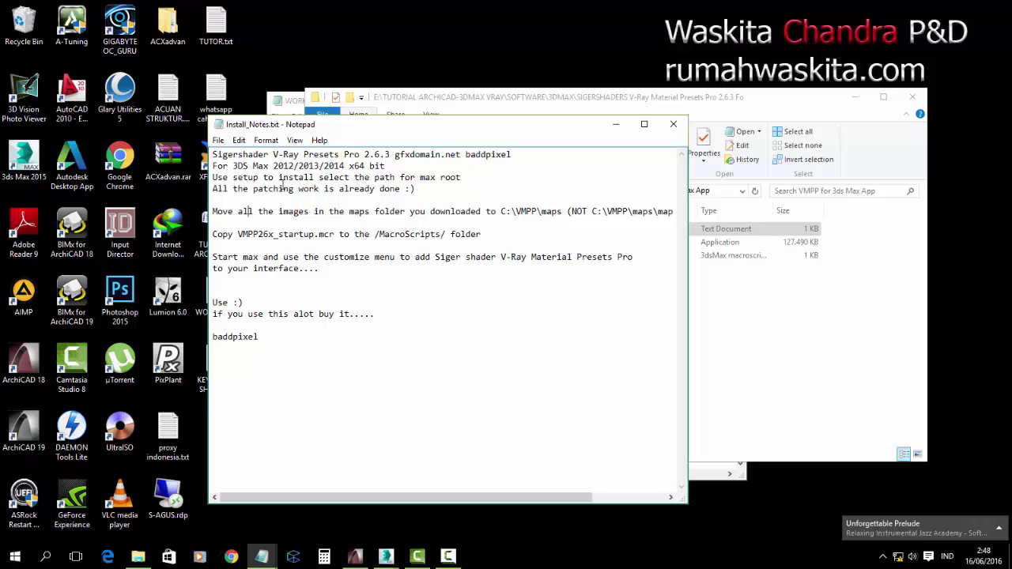
drag(289, 179, 430, 188)
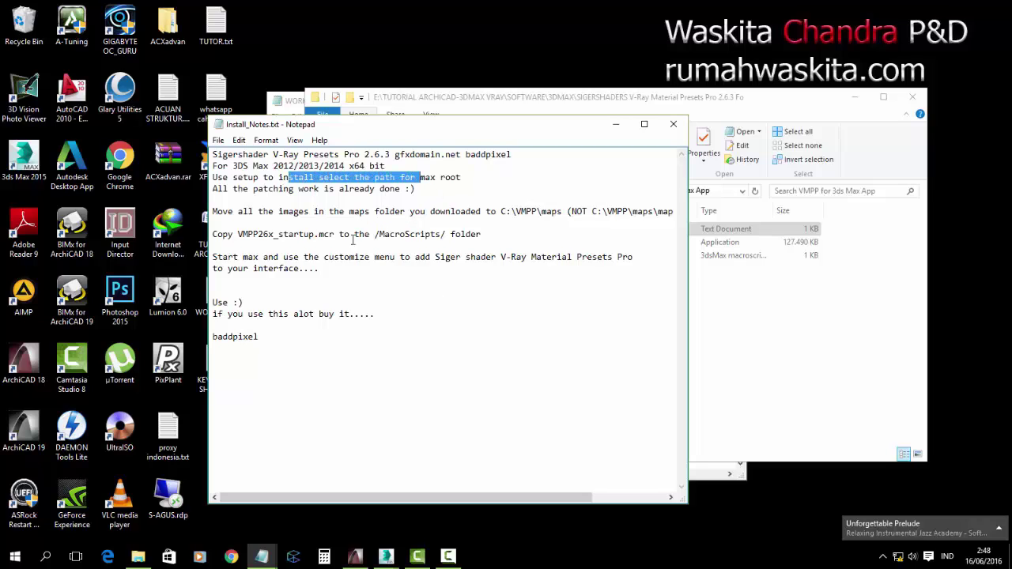
click(270, 189)
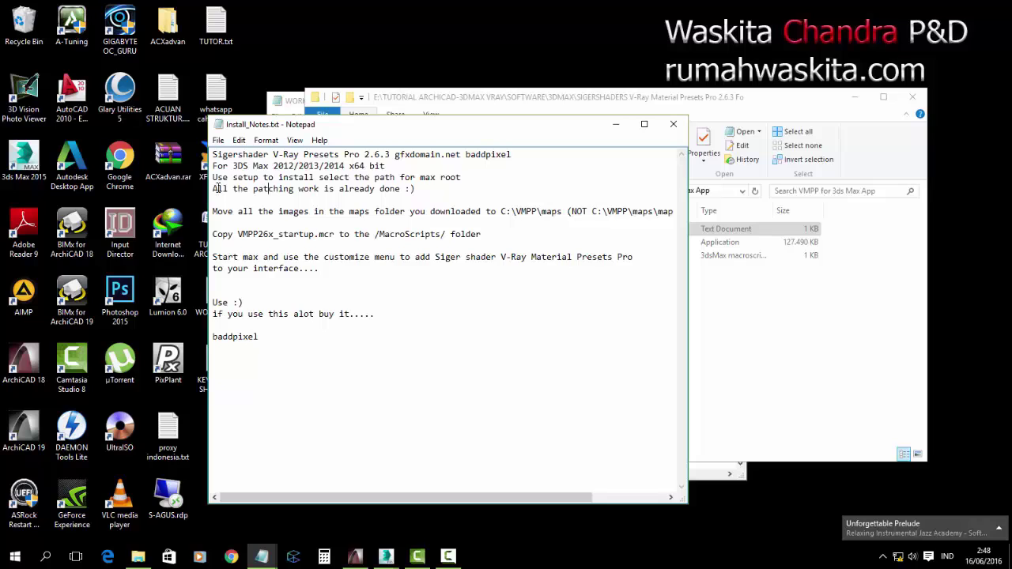
- Highlight the patching, C:\VMPP\maps and startup-script notes, then move Notepad down to reveal the files
mouse_move(212, 179)
mouse_down()
mouse_move(419, 177)
mouse_move(212, 190)
mouse_up()
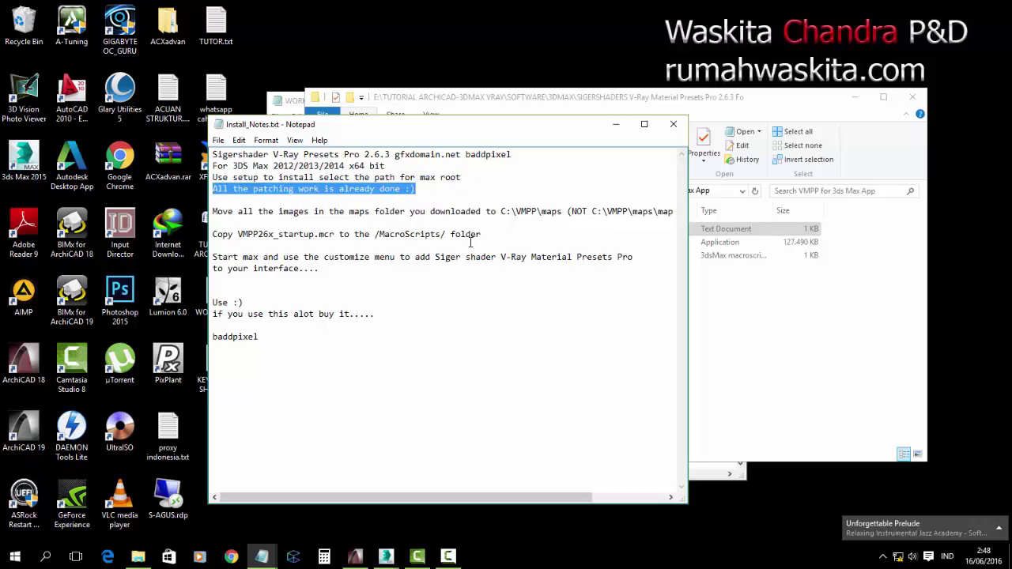
click(363, 197)
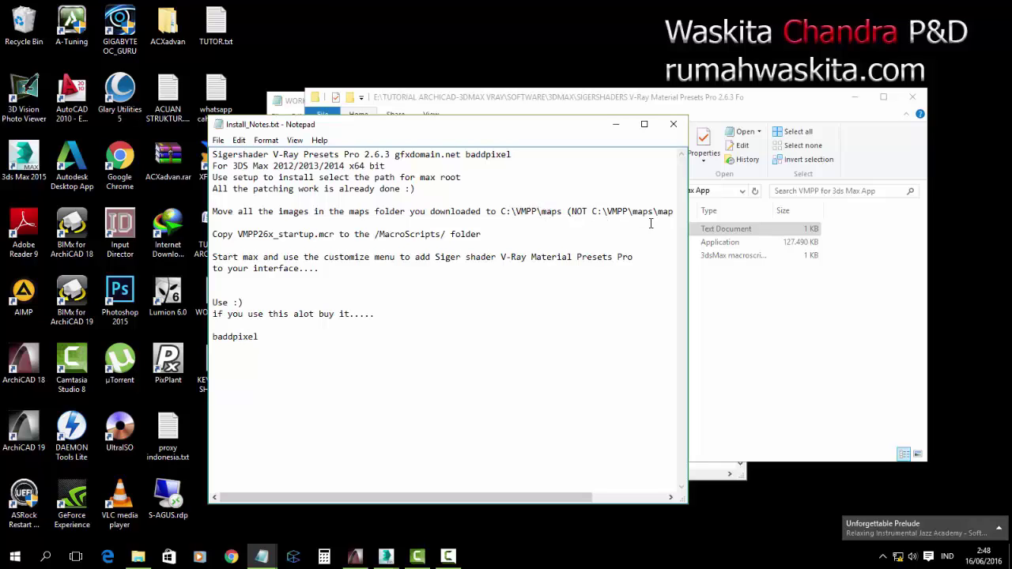
drag(571, 211, 641, 221)
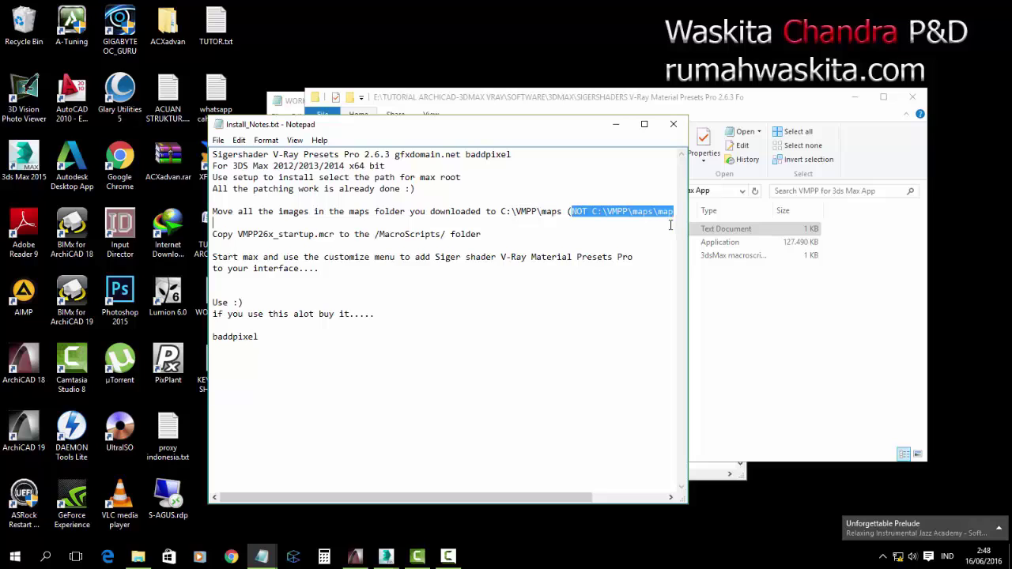
click(612, 212)
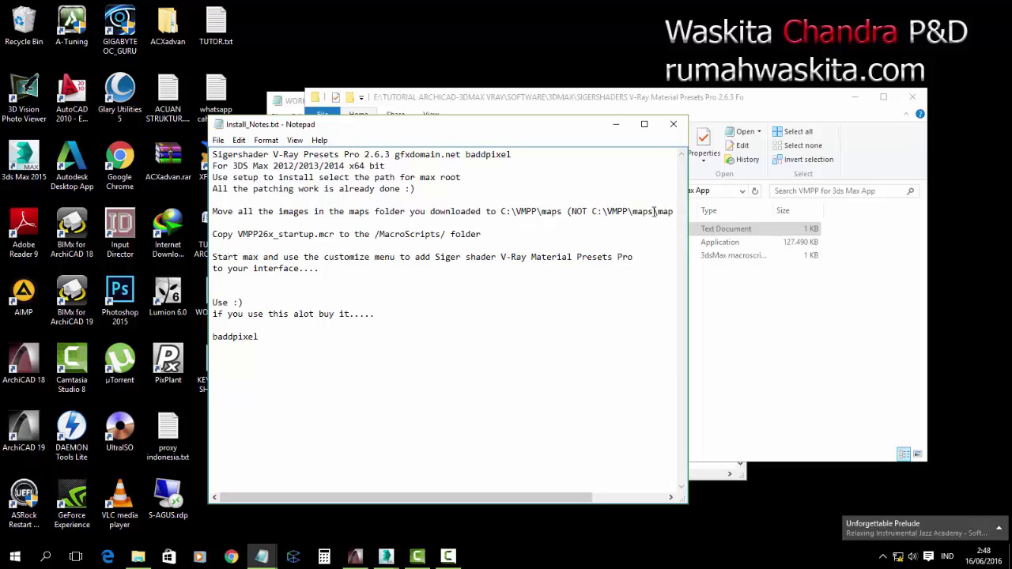
drag(561, 211, 501, 218)
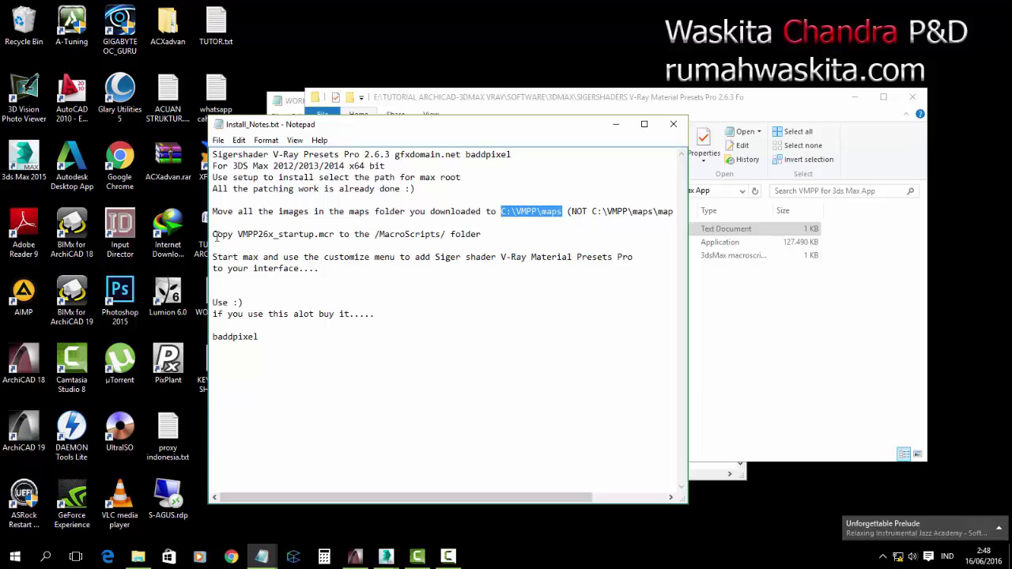
drag(214, 234, 255, 236)
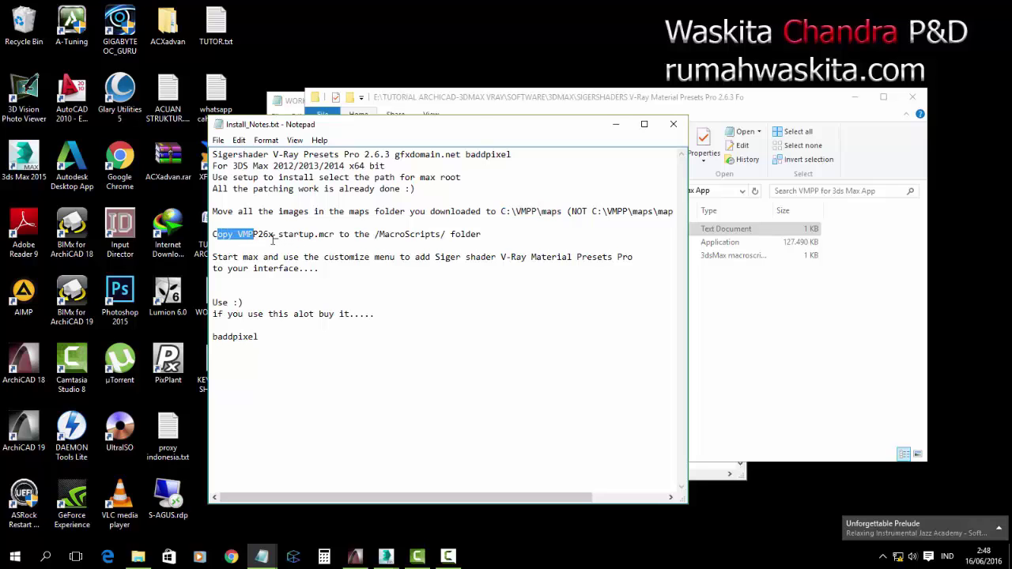
drag(479, 137, 541, 328)
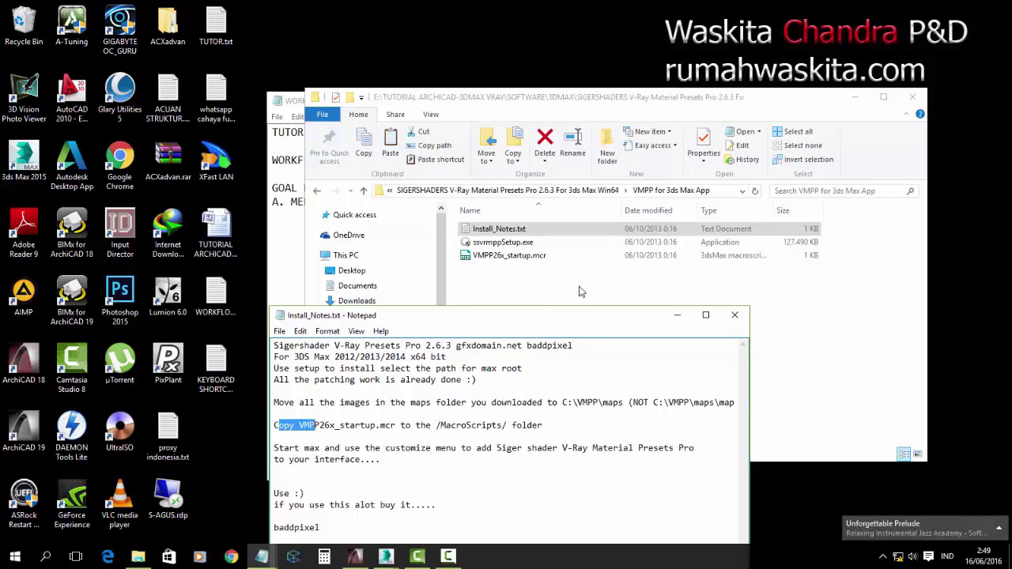
- Launch ssvrmppSetup.exe, then cancel the V-Ray Presets Pro setup wizard and confirm quitting
double_click(503, 242)
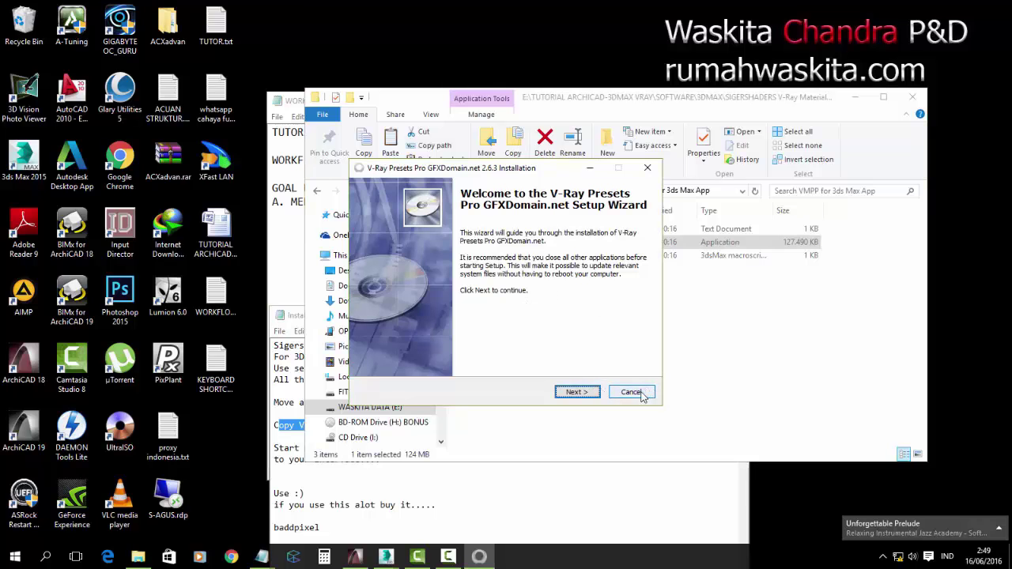
click(642, 395)
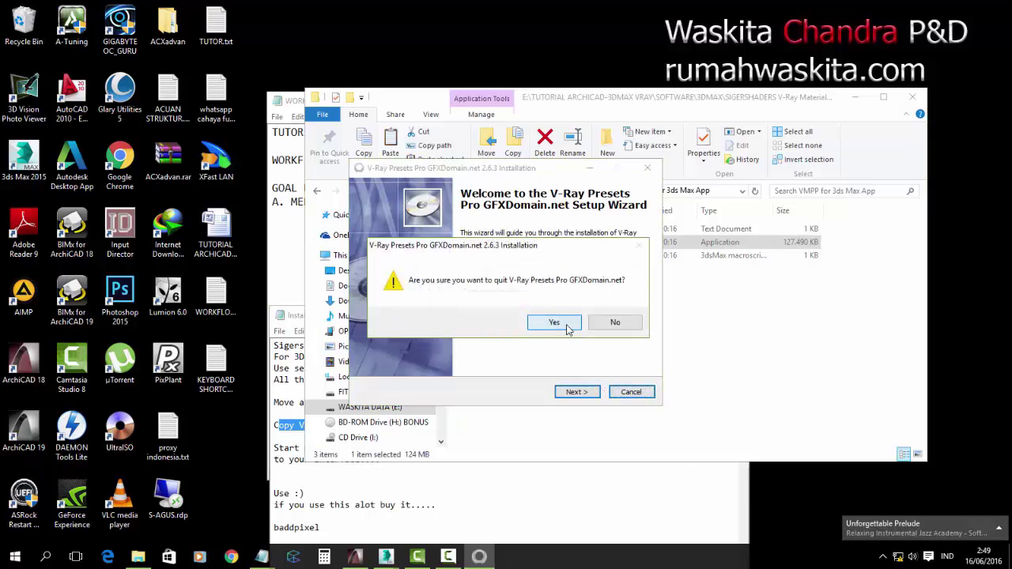
click(555, 323)
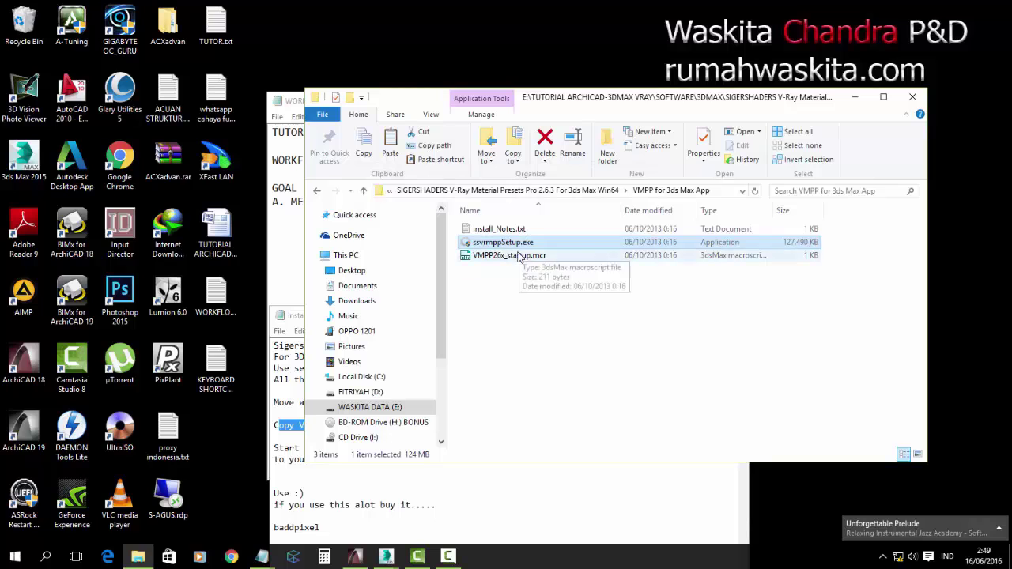
- Go up to the SIGERSHADERS folder and copy its downloaded maps folder
key(alt+Up)
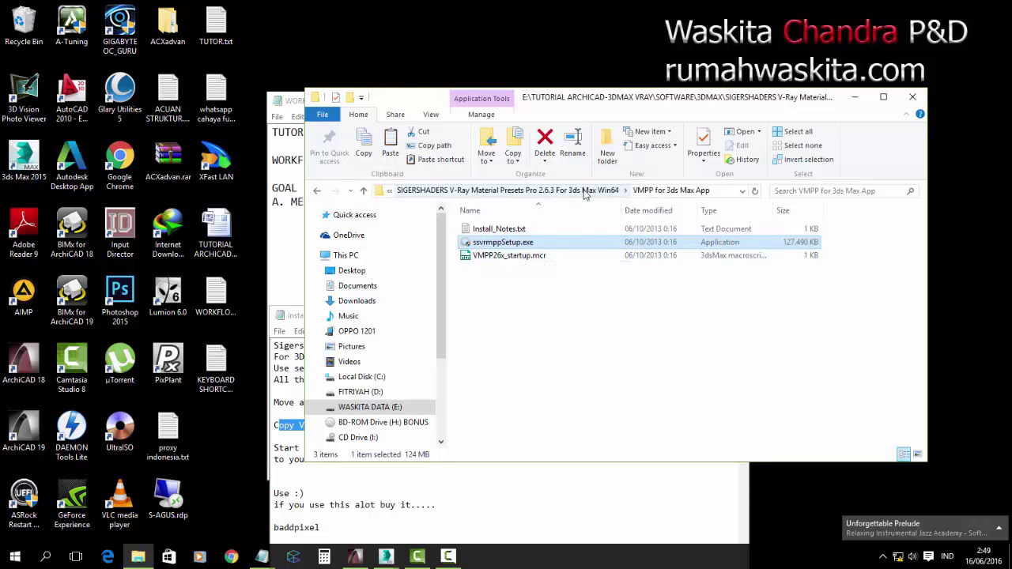
double_click(500, 230)
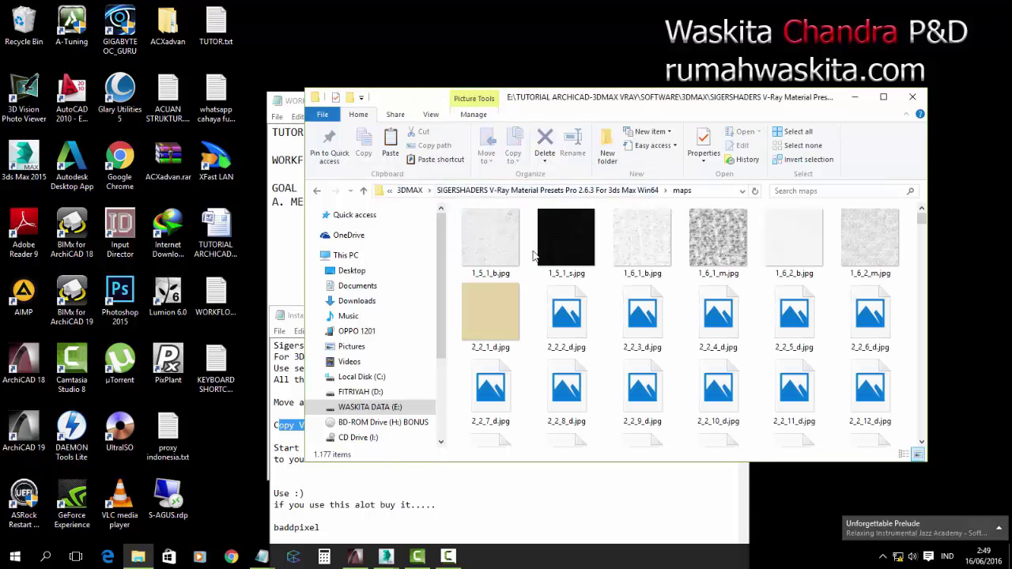
click(549, 193)
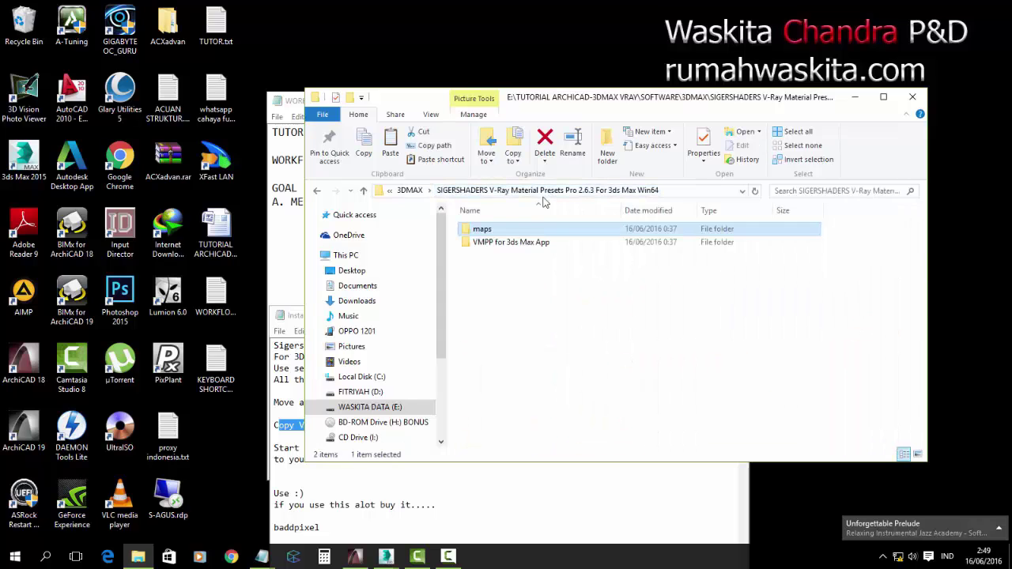
right_click(489, 230)
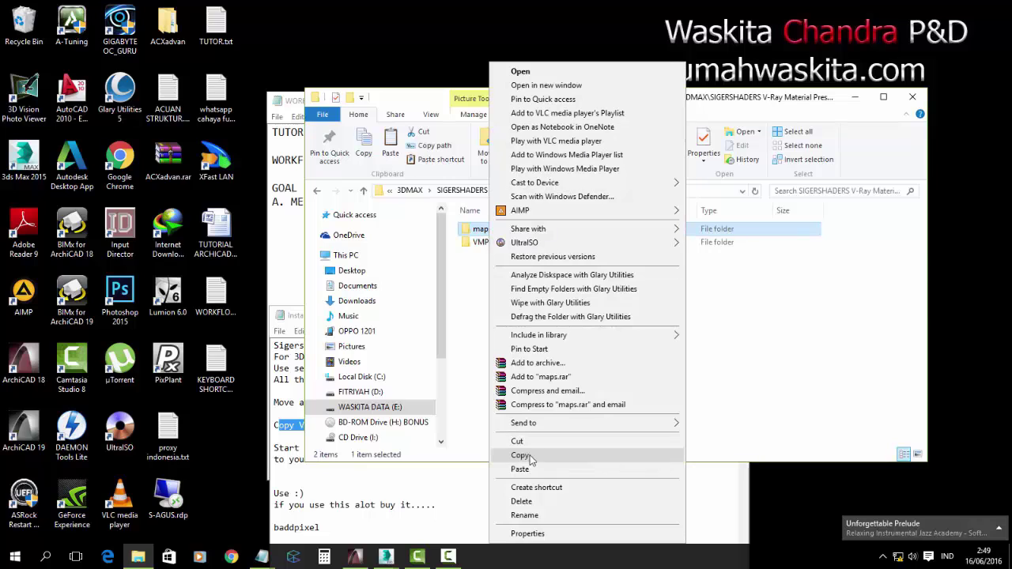
click(521, 456)
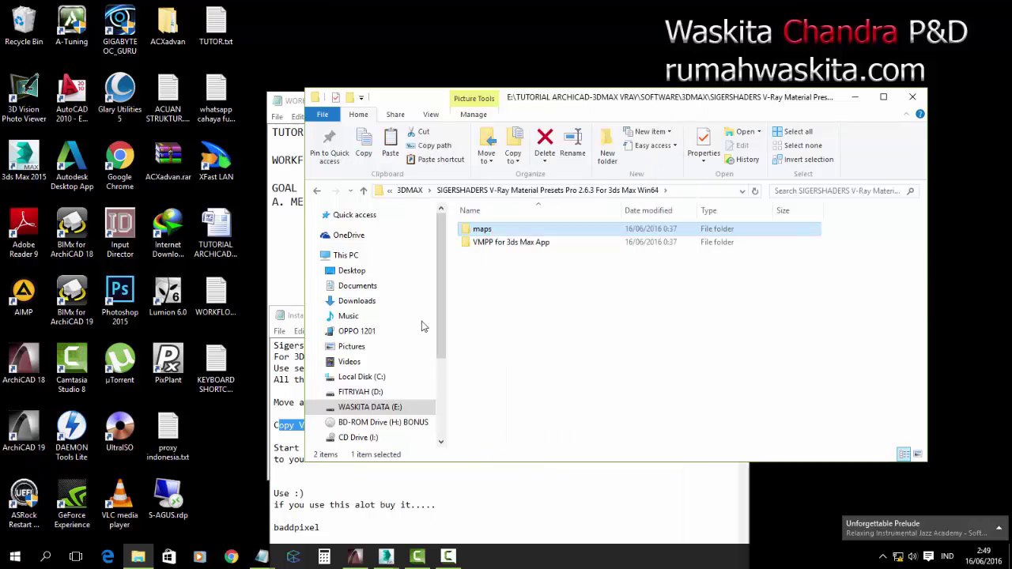
- Browse to C:\VMPP\maps, rearranging the Explorer and install notes windows side by side
click(372, 378)
click(557, 503)
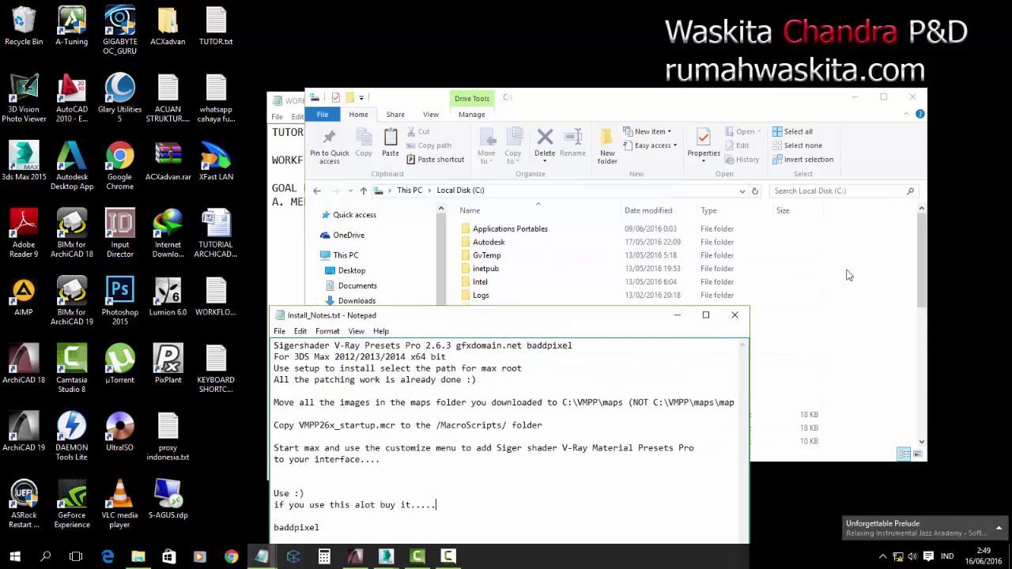
click(824, 298)
click(498, 391)
double_click(499, 391)
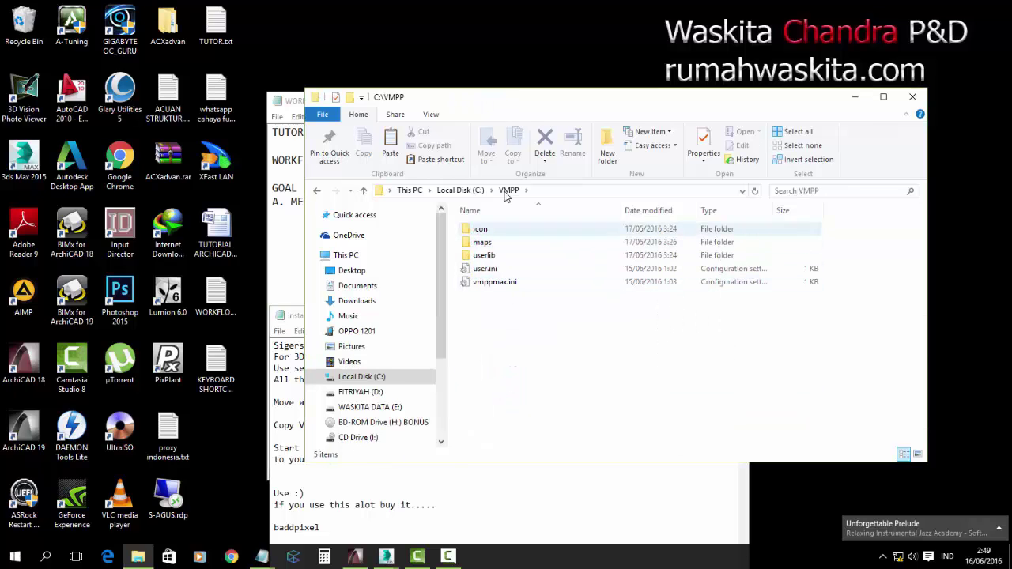
drag(527, 106, 800, 105)
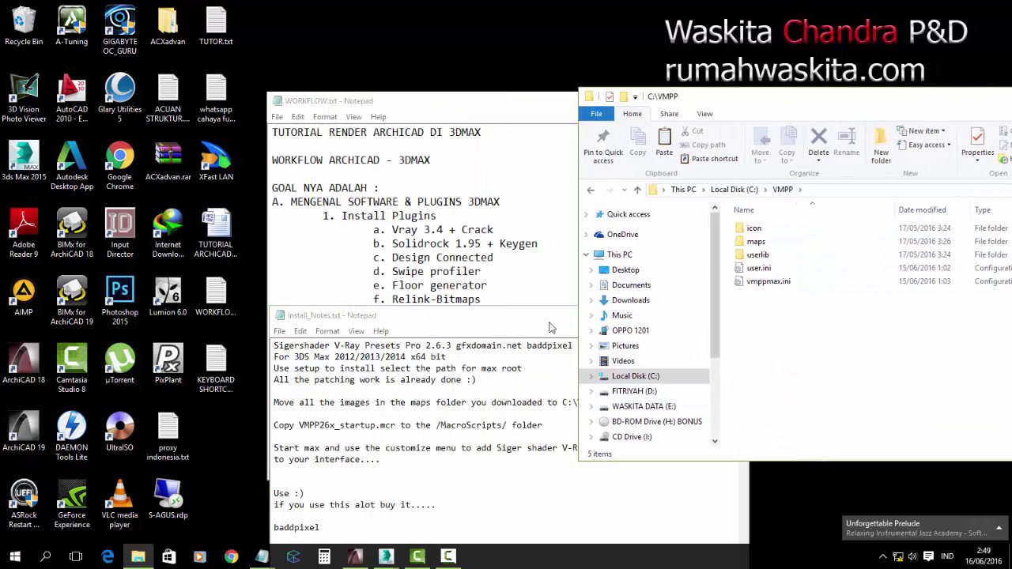
drag(550, 316, 465, 294)
click(752, 247)
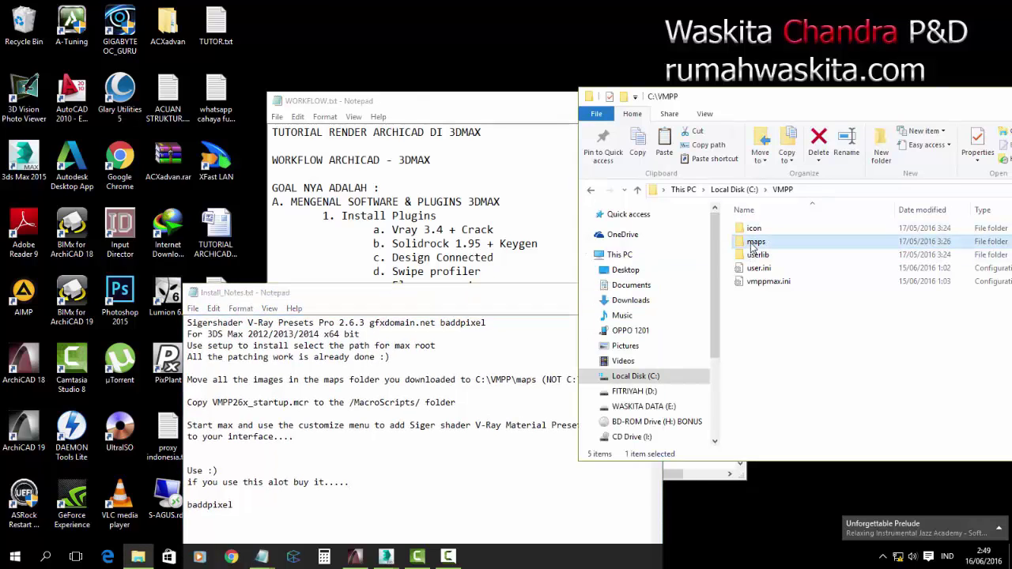
double_click(752, 245)
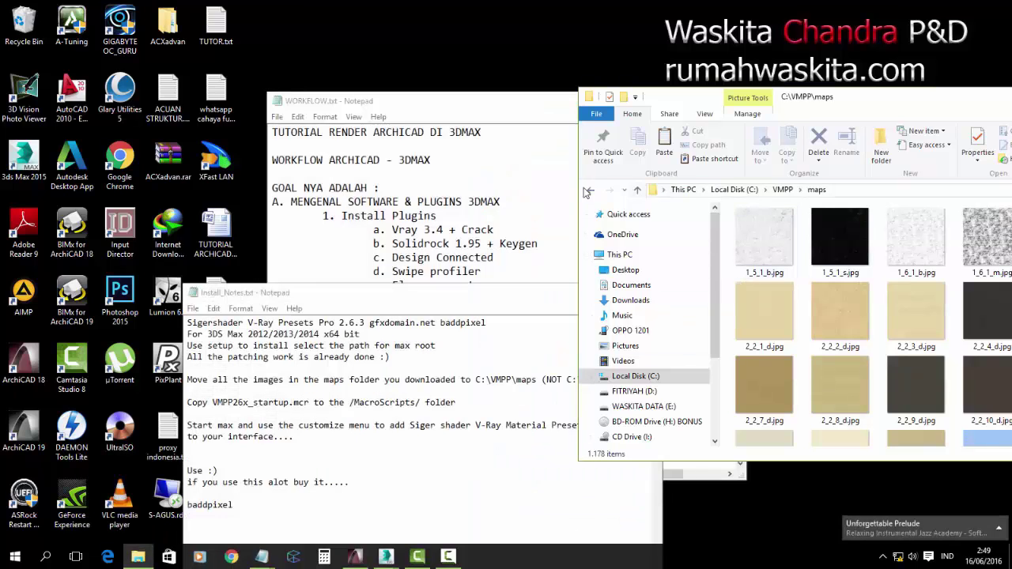
- Return to the downloaded SIGERSHADERS maps folder and copy all its images
click(590, 190)
click(590, 190)
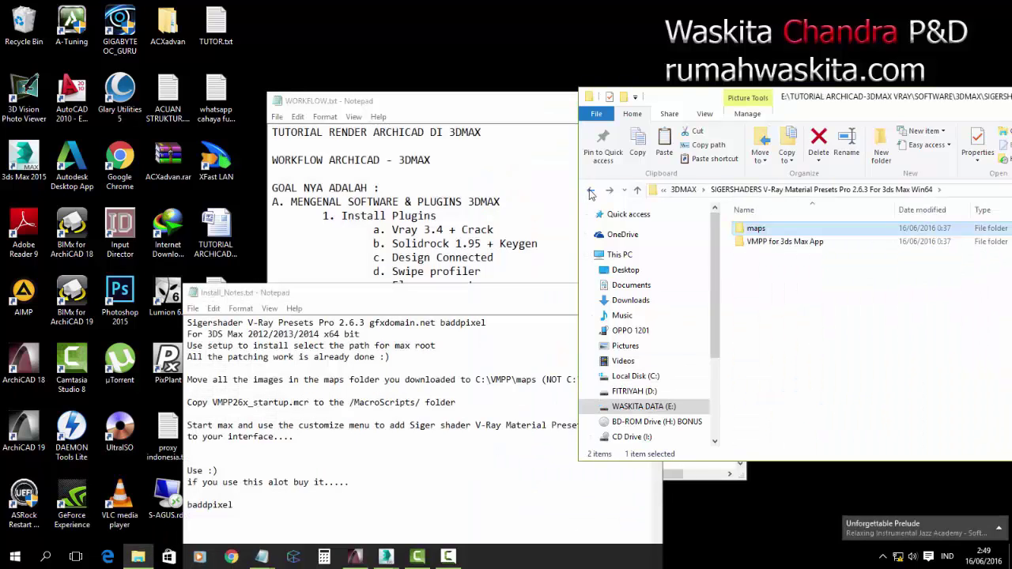
click(683, 190)
double_click(786, 257)
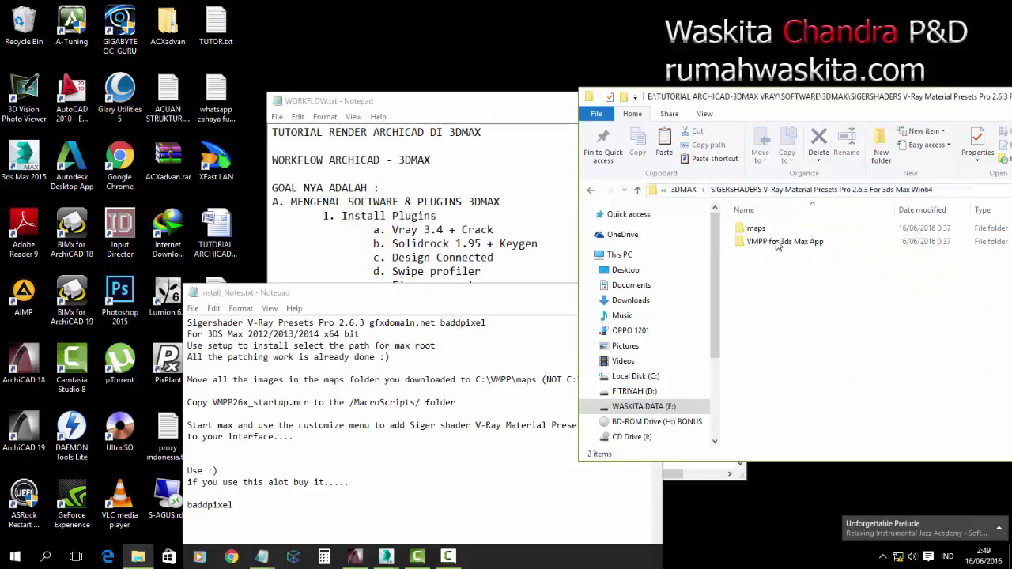
double_click(764, 228)
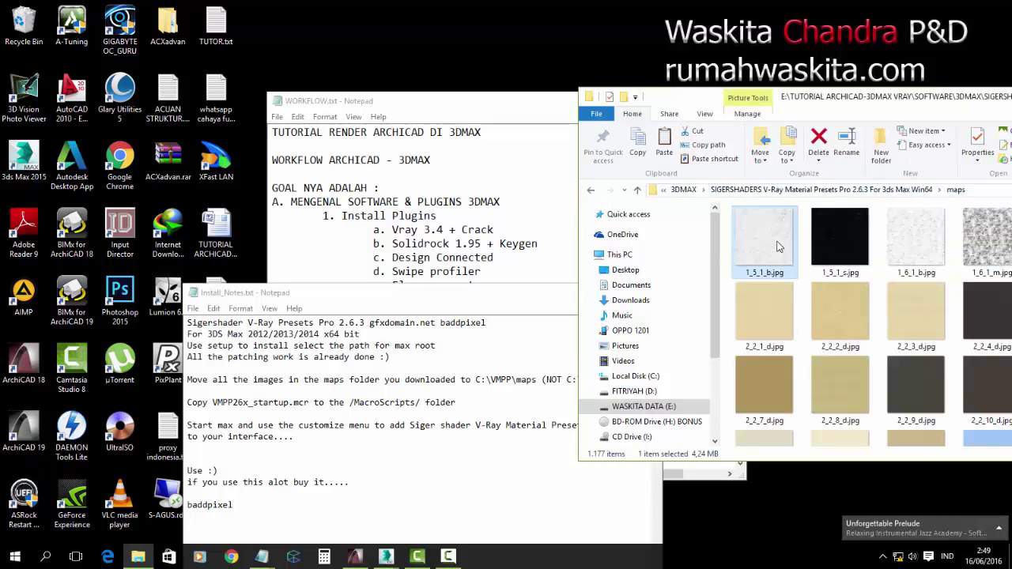
key(ctrl+a)
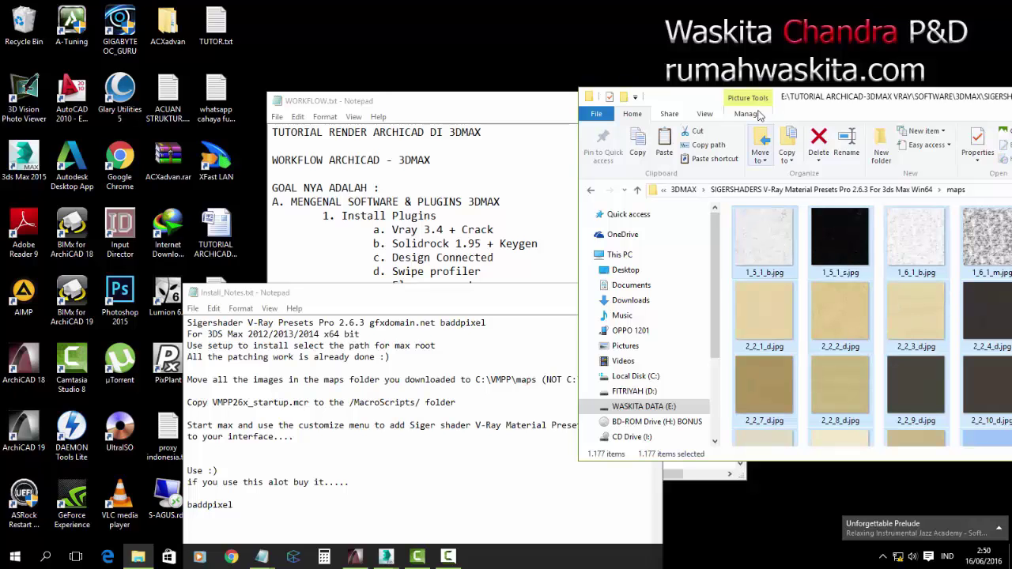
drag(665, 99, 404, 61)
scroll(779, 325, down, 5)
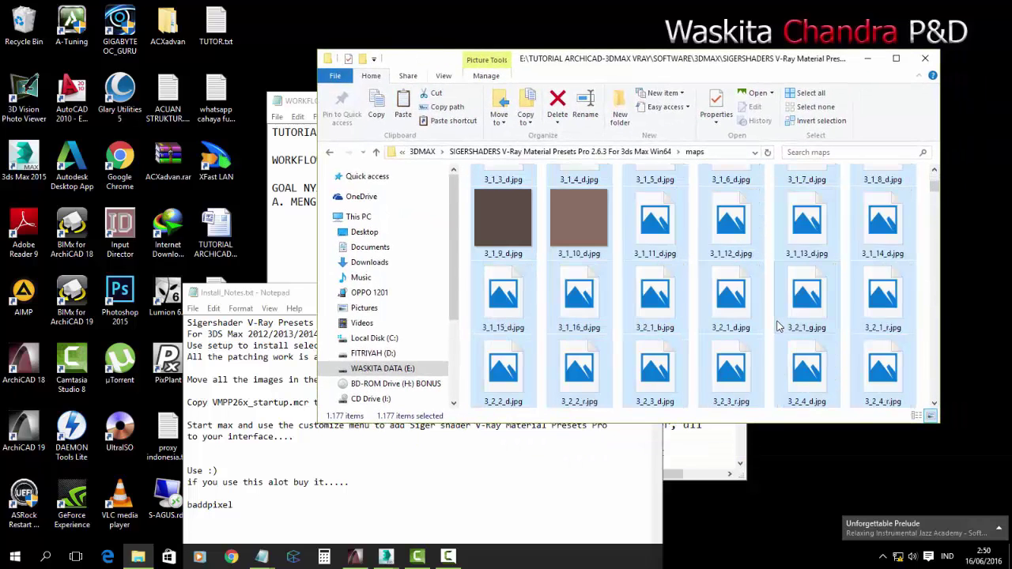
right_click(779, 326)
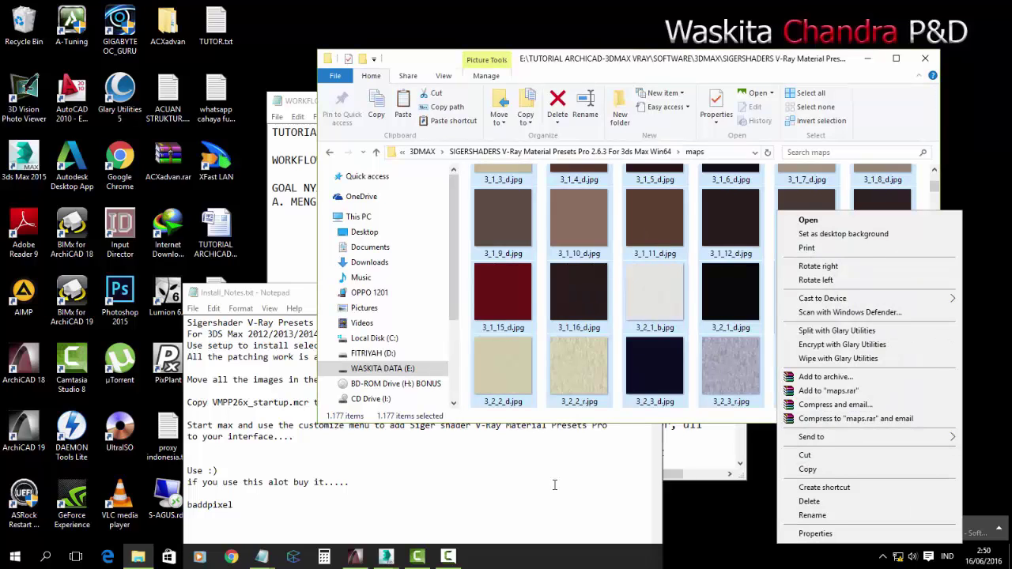
click(808, 471)
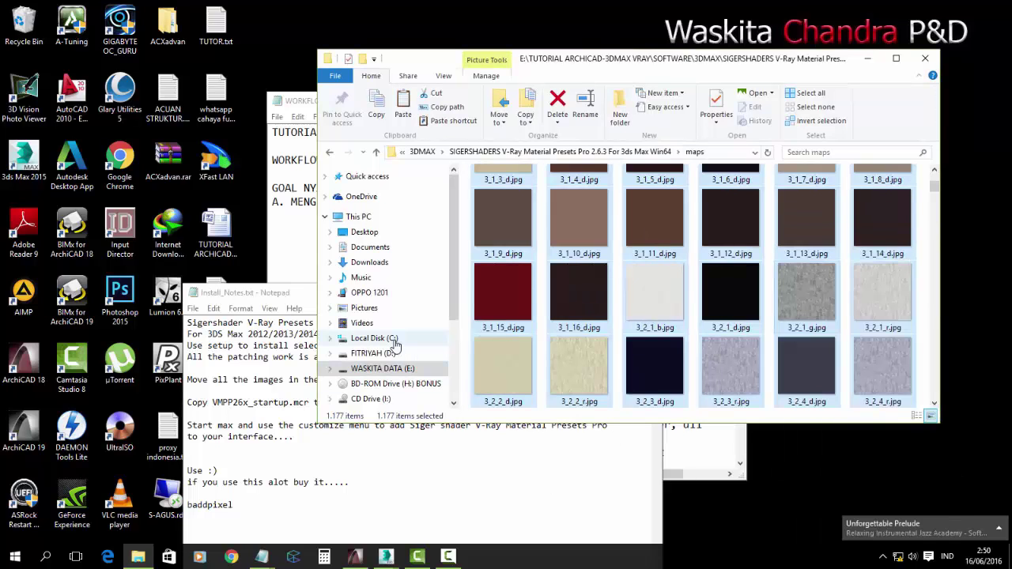
- Open C:\VMPP\maps again and bring Install_Notes.txt back to the front
click(384, 339)
double_click(497, 350)
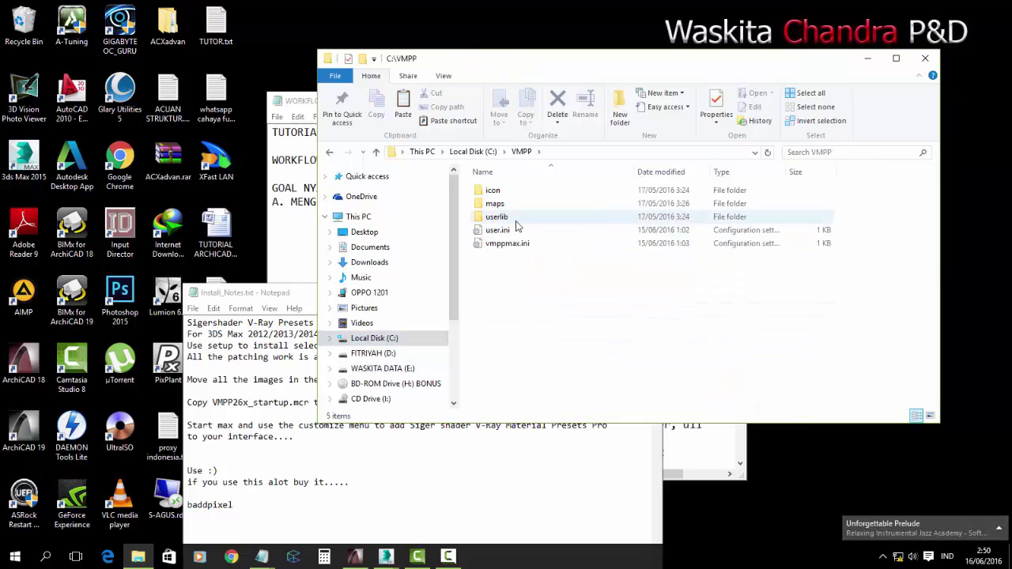
double_click(506, 204)
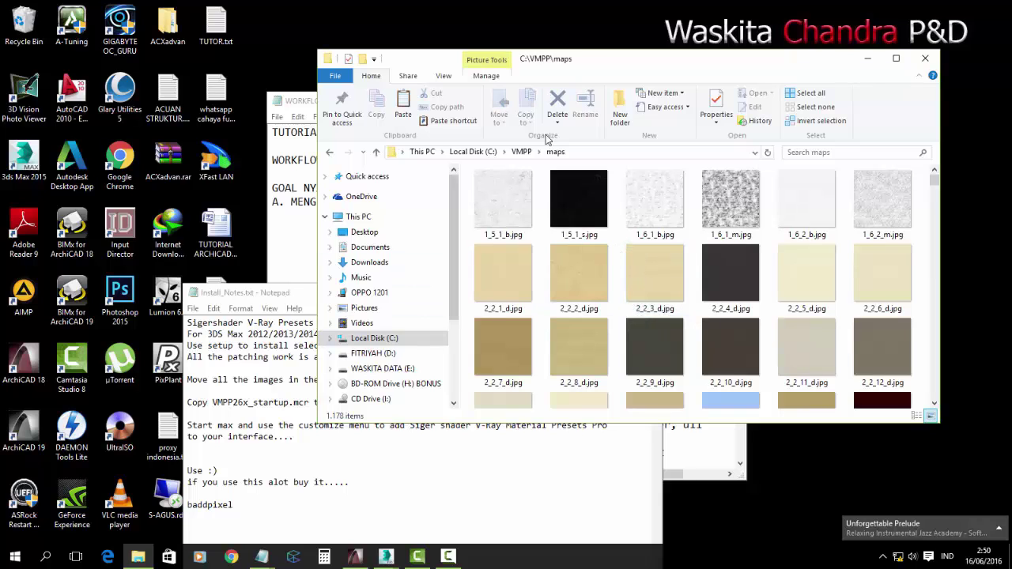
click(478, 448)
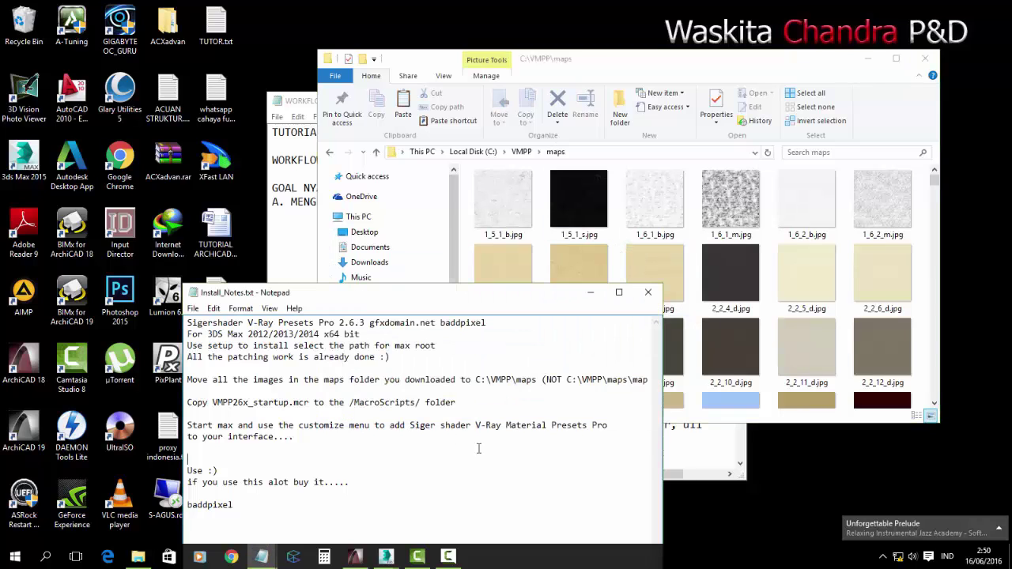
- Open C:\Program Files\Autodesk\3ds Max 2015\MacroScripts in a fresh Explorer window, moved to the lower right
click(925, 58)
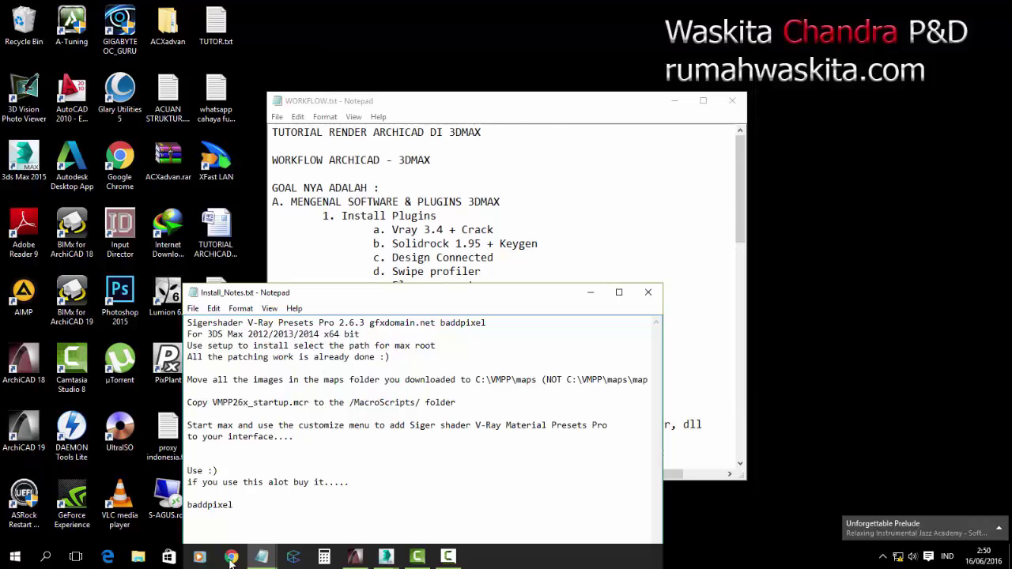
click(137, 556)
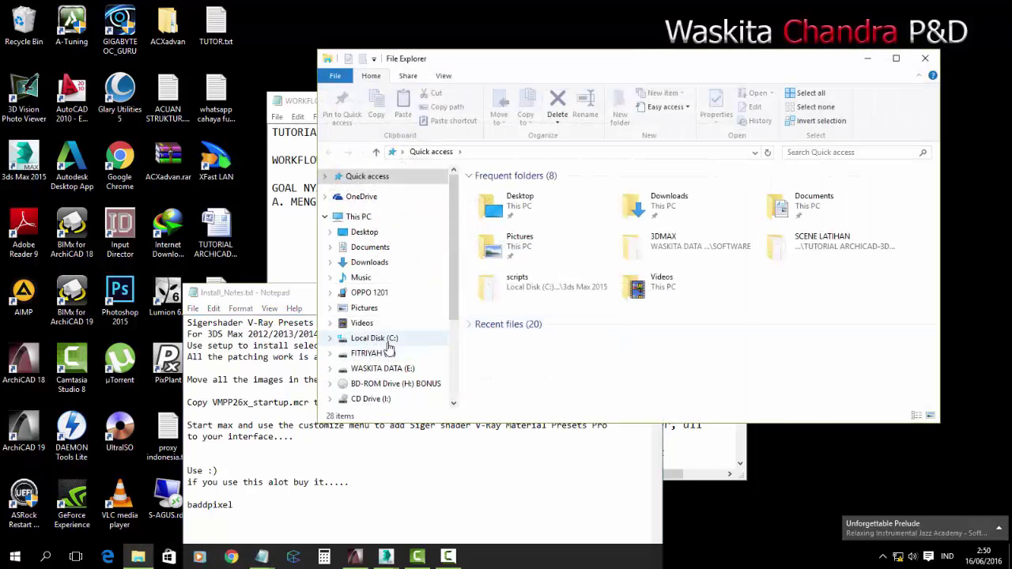
click(388, 342)
double_click(516, 295)
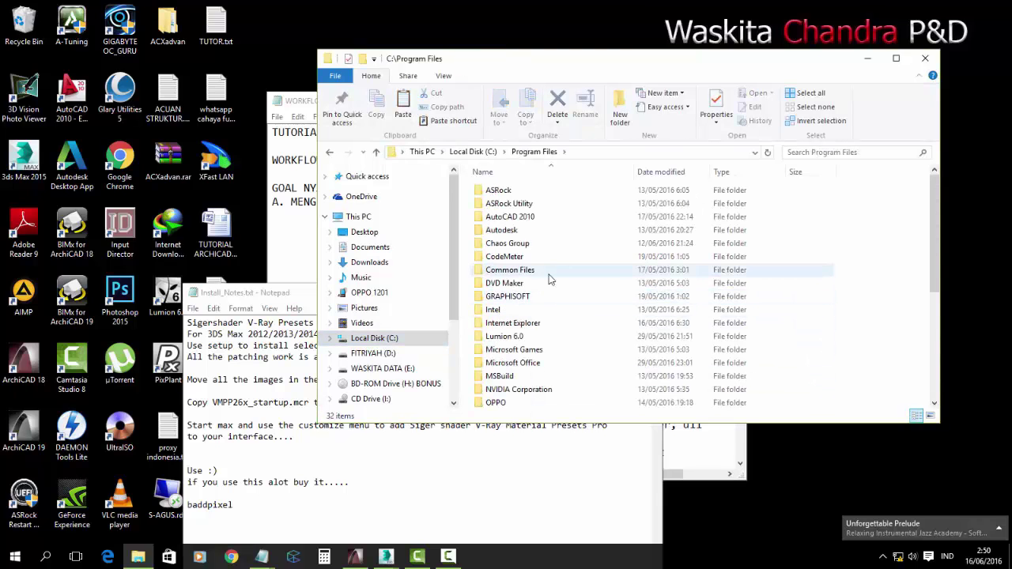
double_click(513, 232)
double_click(520, 198)
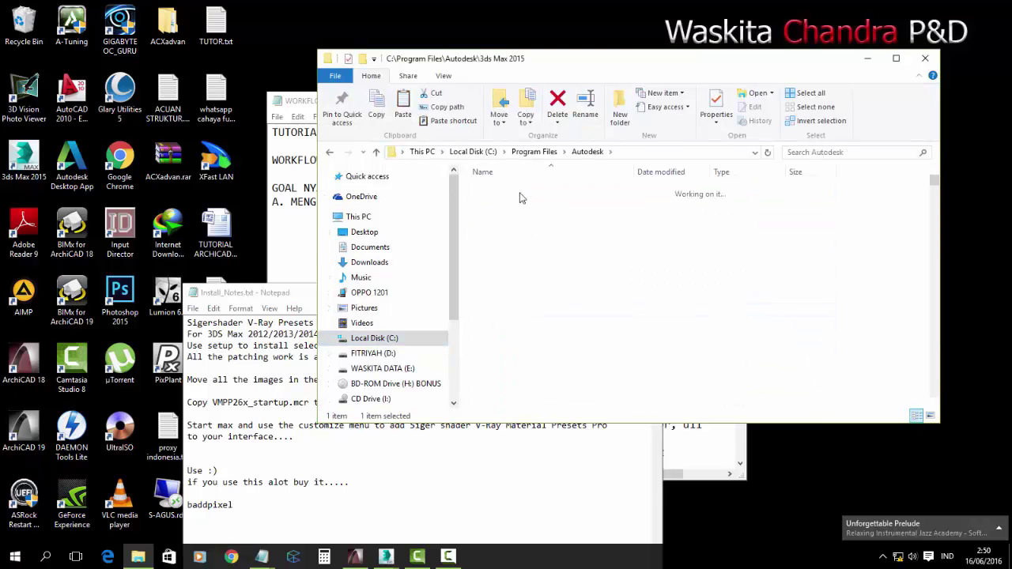
scroll(515, 372, down, 3)
scroll(520, 352, down, 3)
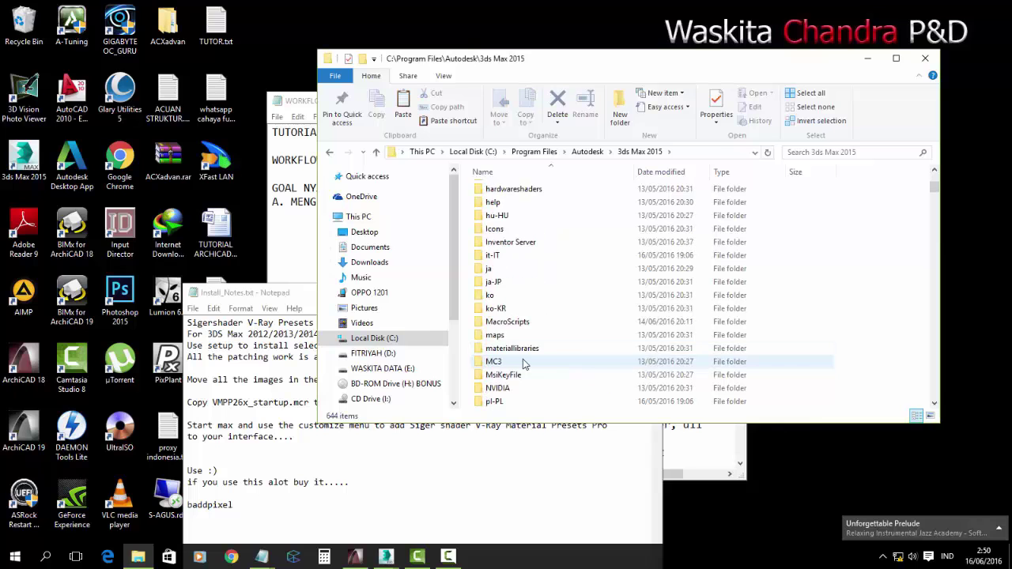
double_click(518, 322)
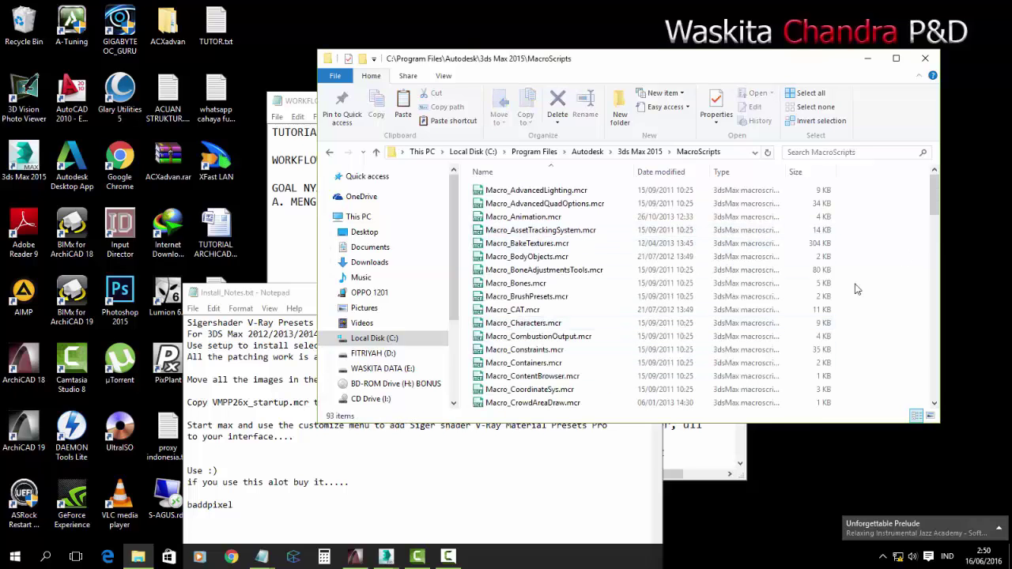
drag(470, 63, 740, 199)
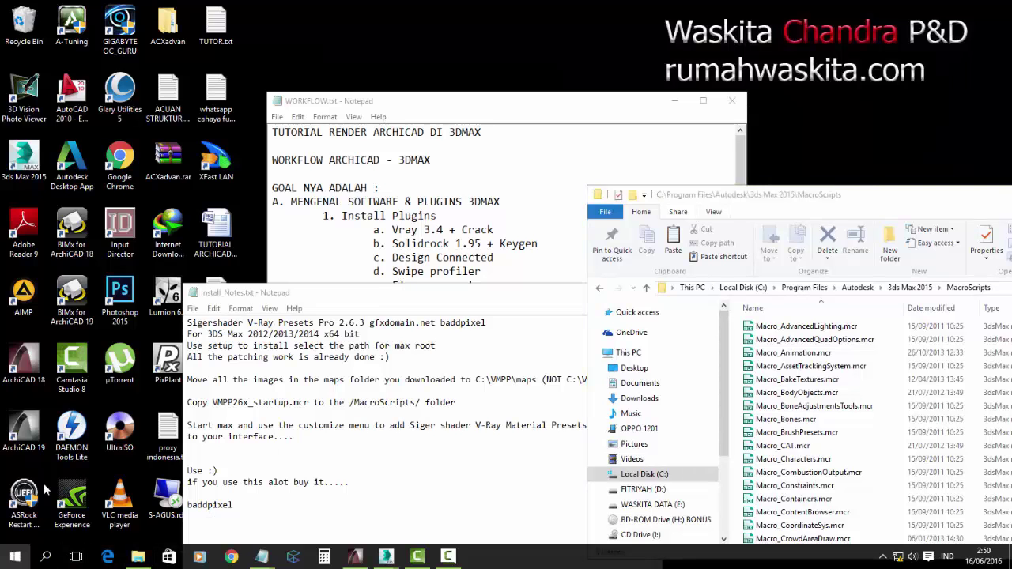
- Open a second Explorer at E:\...\SIGERSHADERS\VMPP for 3ds Max App, select VMPP26x_startup.mcr, then minimize
click(15, 556)
click(56, 467)
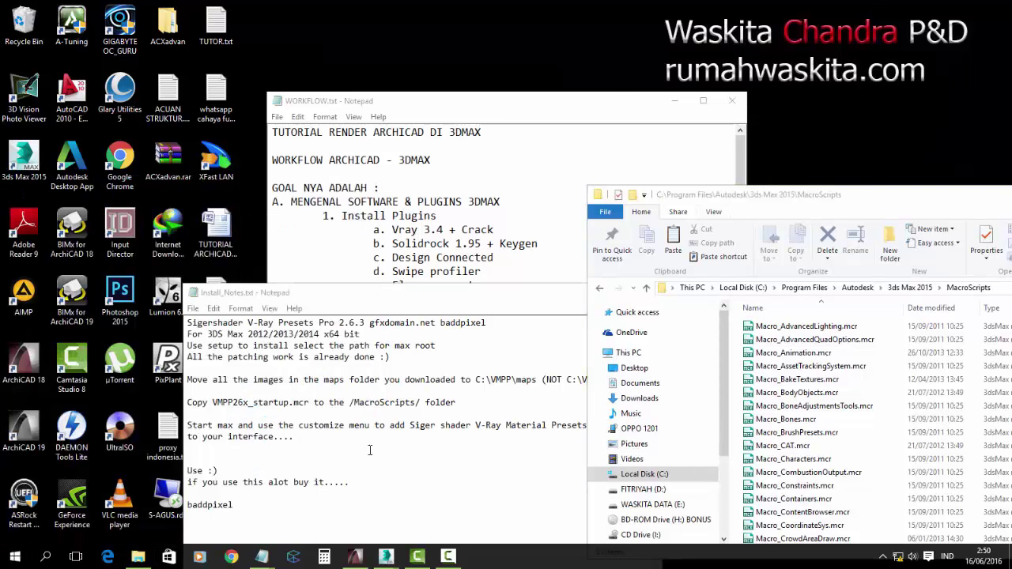
click(70, 319)
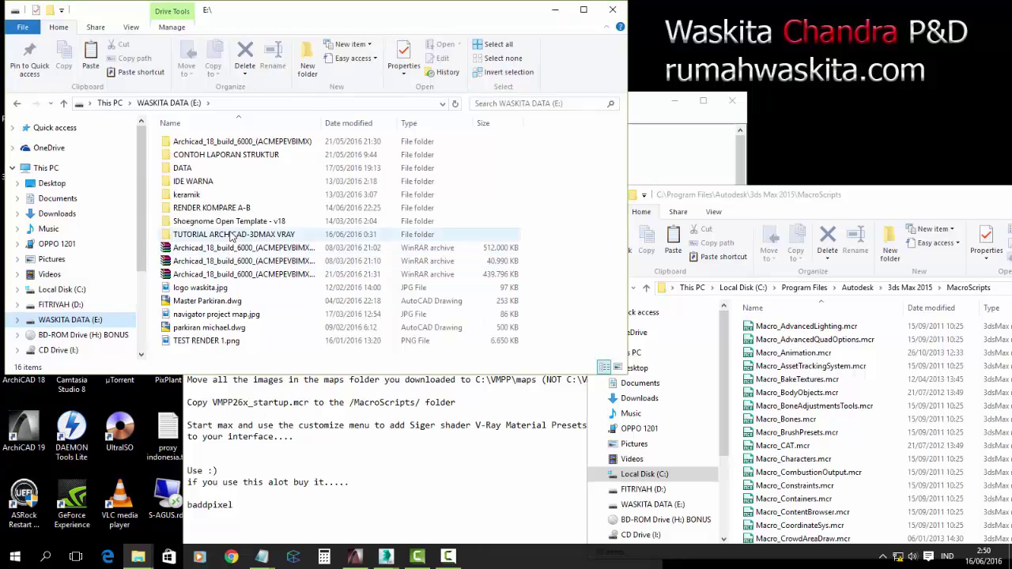
double_click(230, 289)
double_click(204, 167)
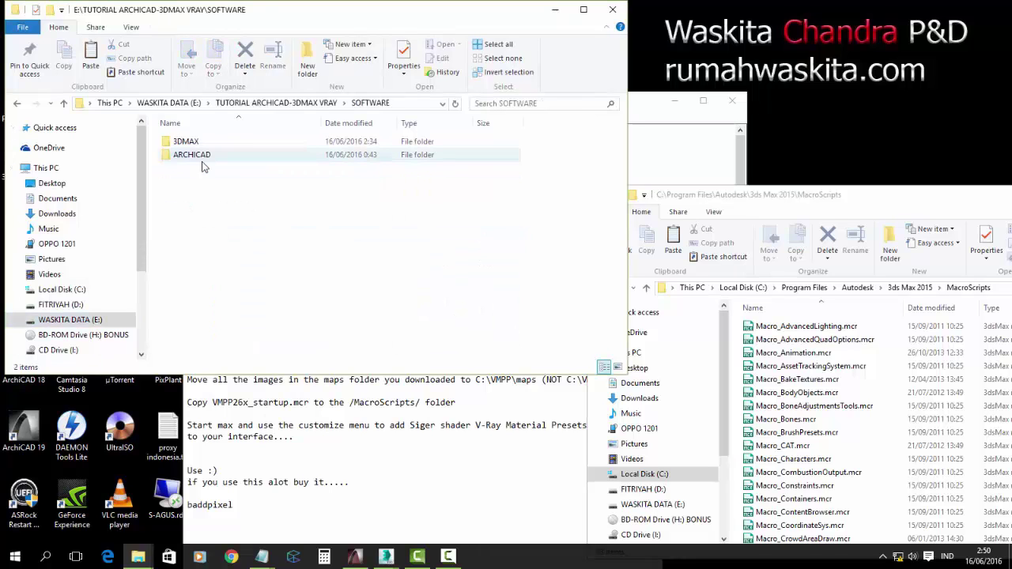
double_click(190, 142)
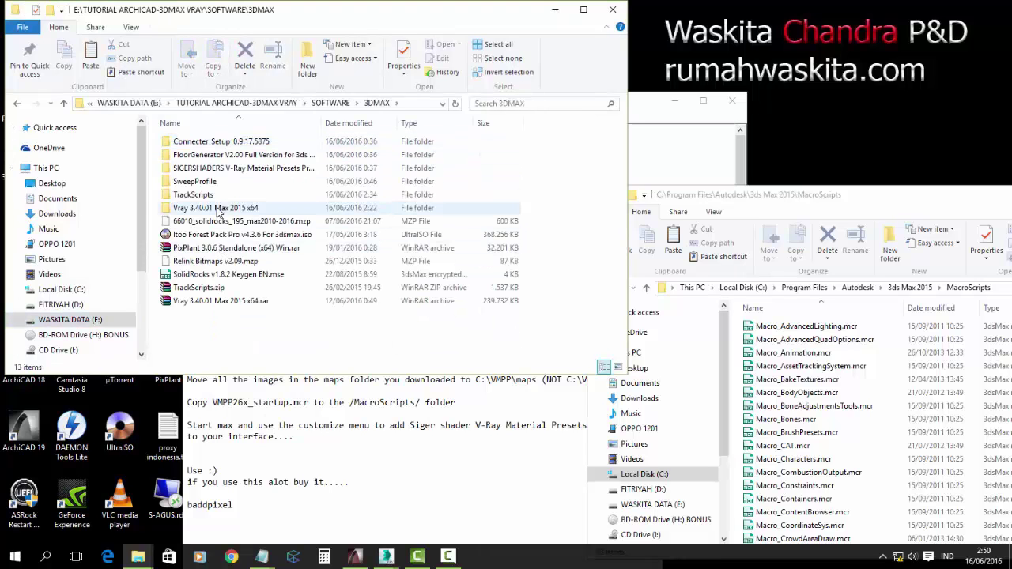
double_click(208, 169)
double_click(207, 156)
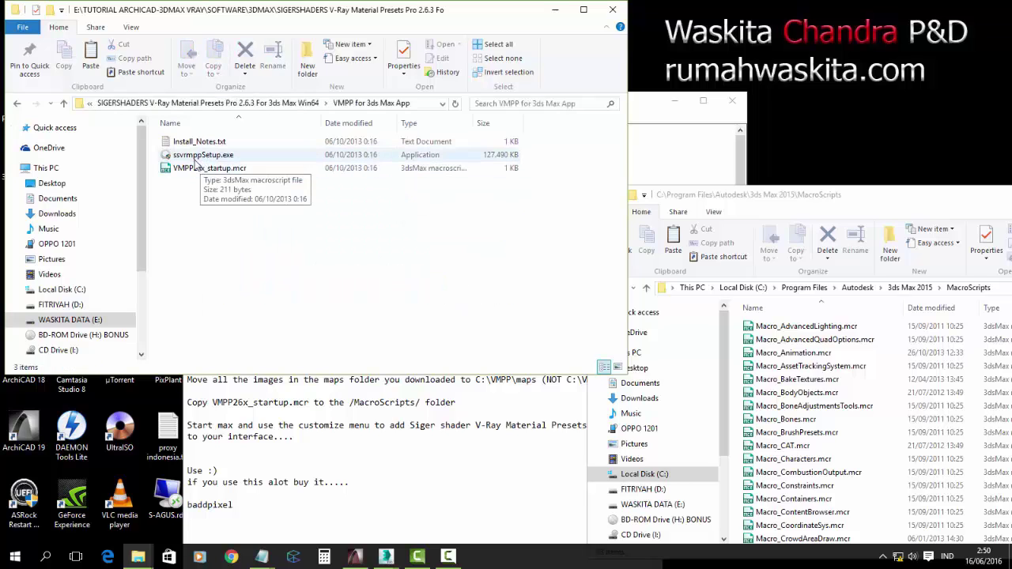
click(197, 174)
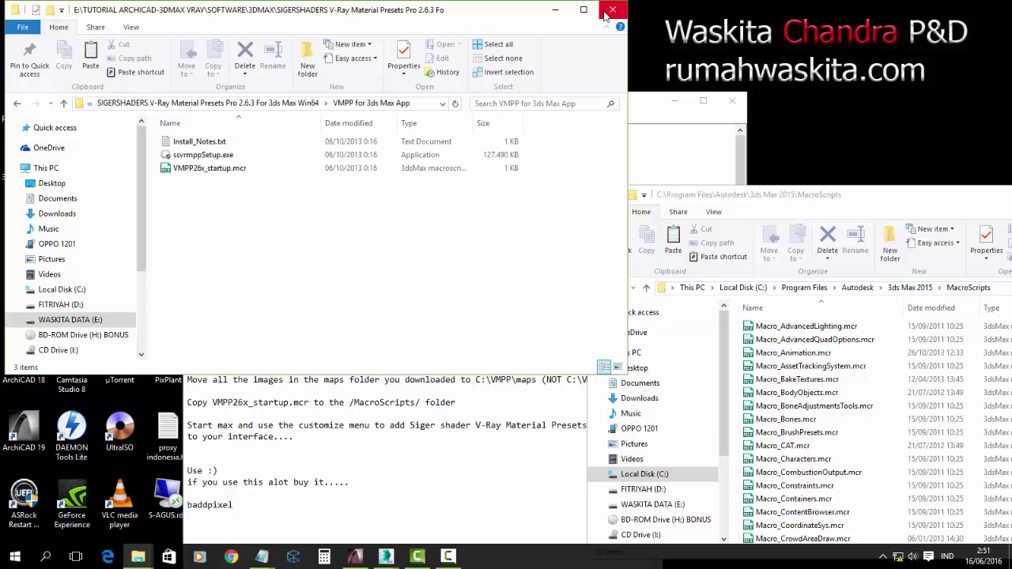
click(556, 9)
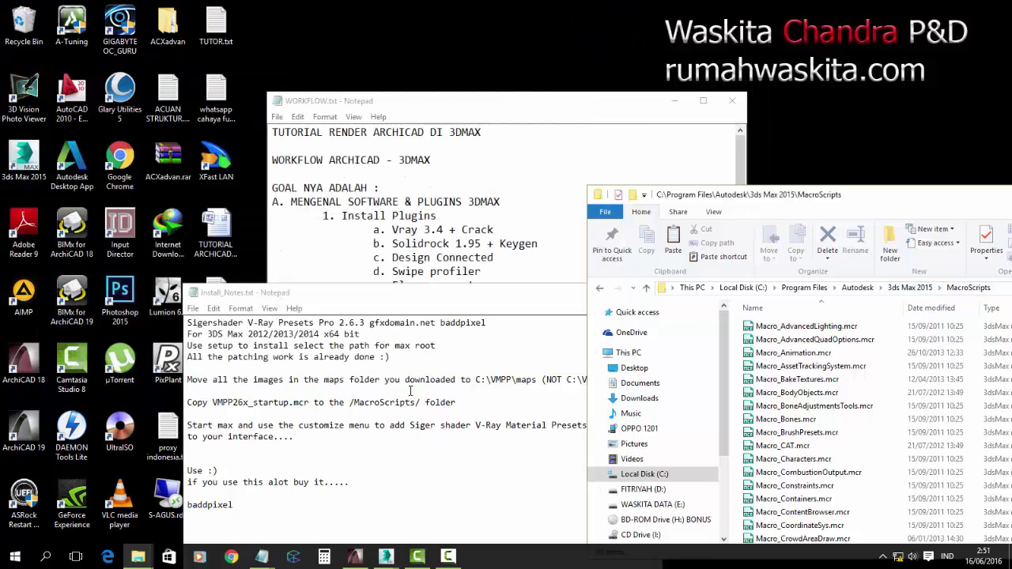
- Mark the line about adding Siger shader presets in Install_Notes.txt, then close the notes
click(340, 421)
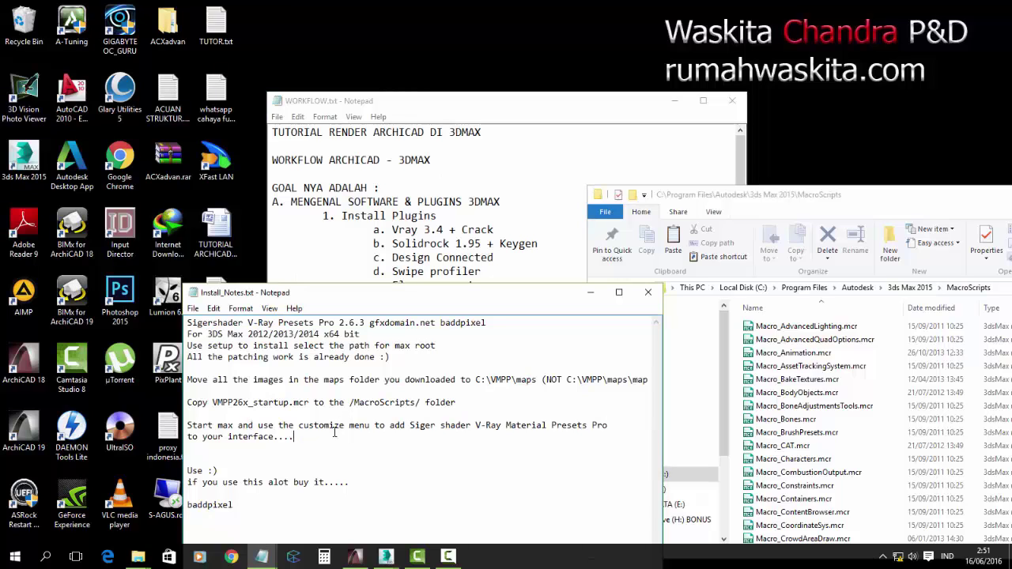
drag(391, 428, 594, 425)
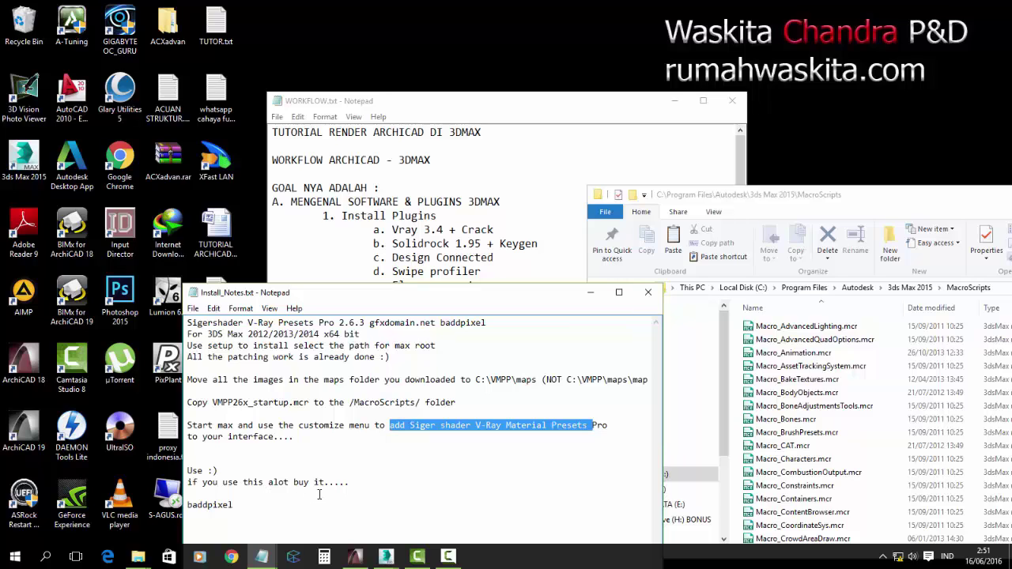
click(647, 294)
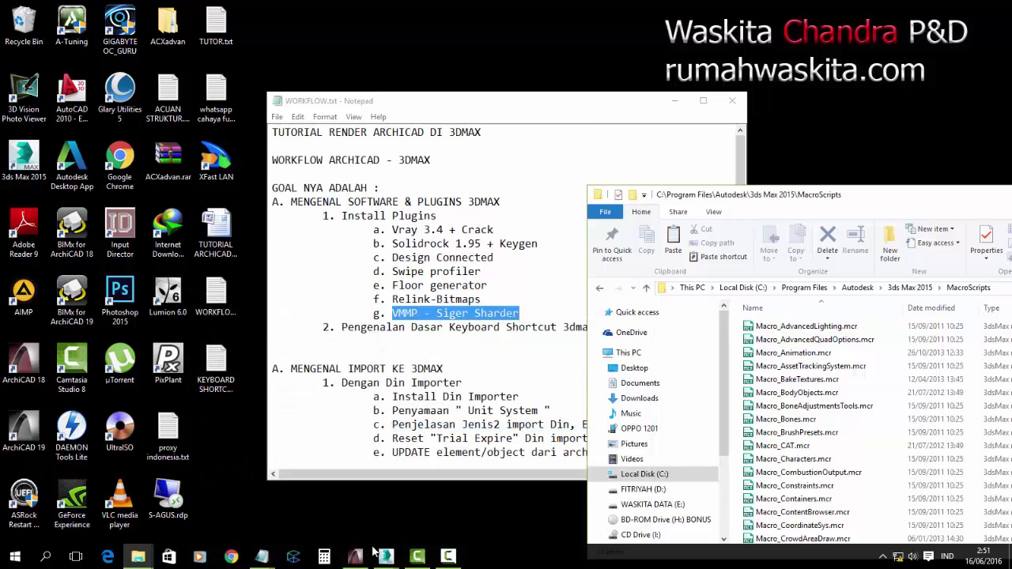
- In 3ds Max 2015, pull out the old VMPP26 button as a floating toolbar and close it
mouse_move(385, 557)
click(374, 519)
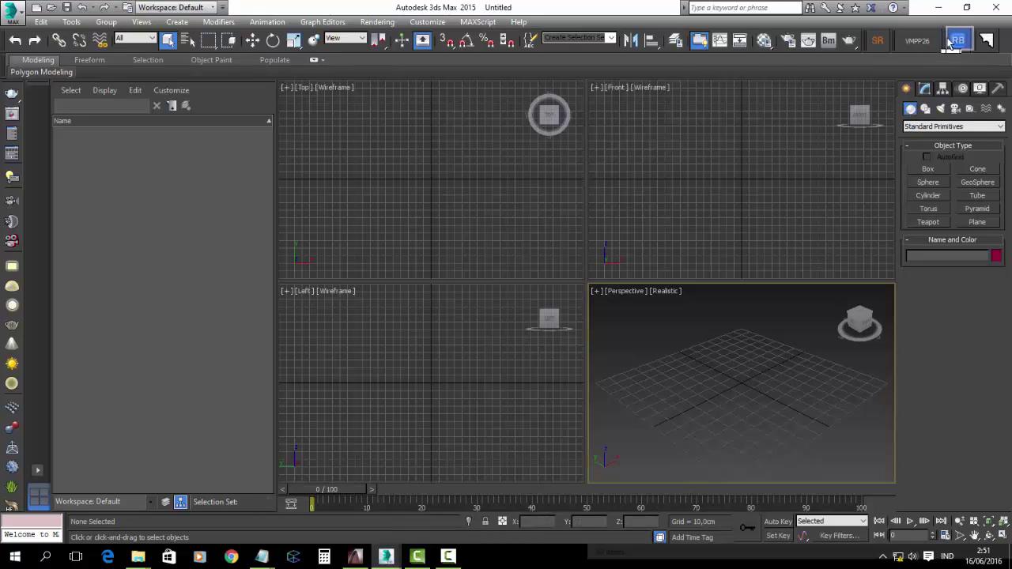
drag(917, 41, 755, 348)
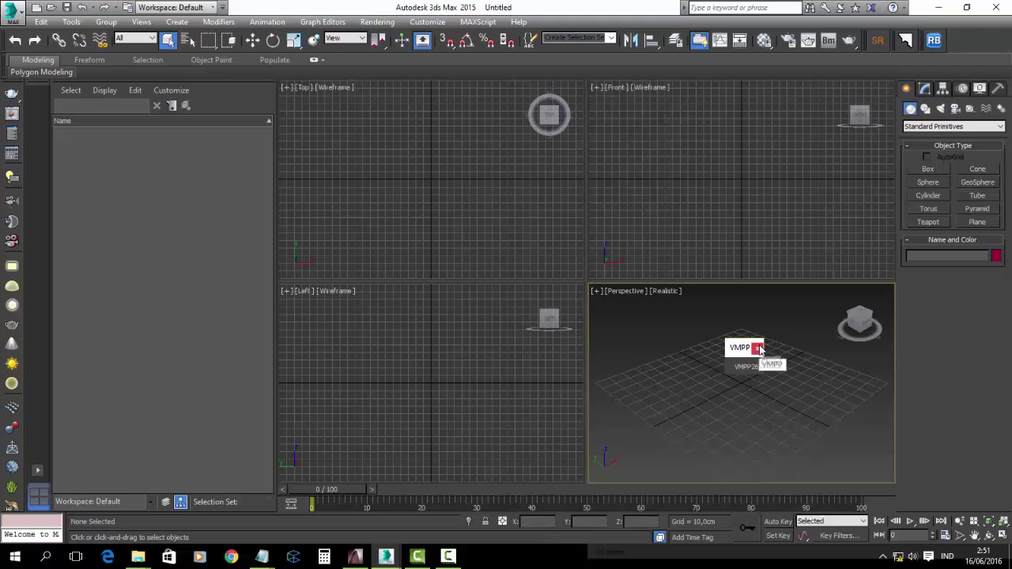
click(758, 349)
- In Customize User Interface, create a new toolbar named SIGER
click(427, 22)
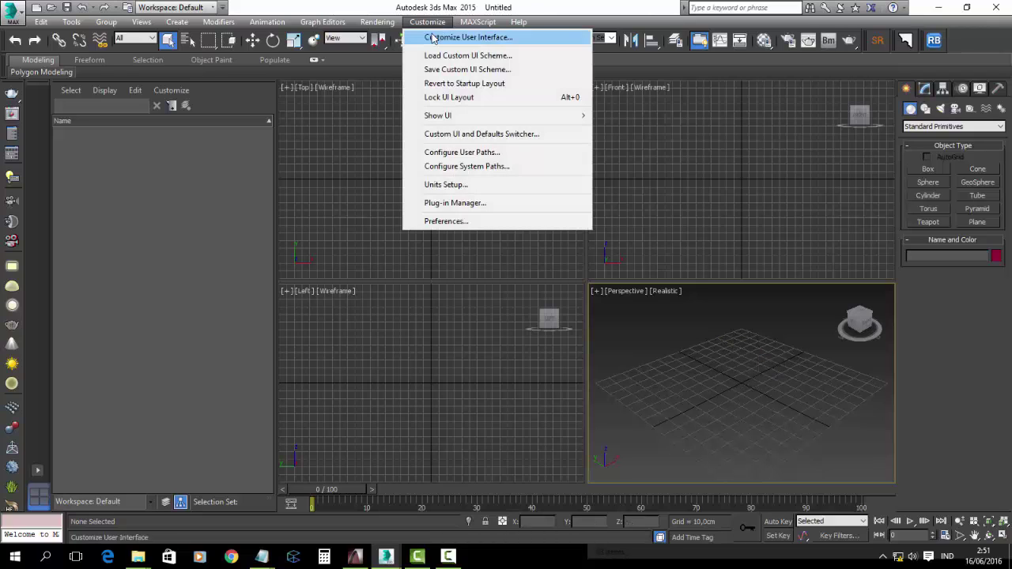
key(Escape)
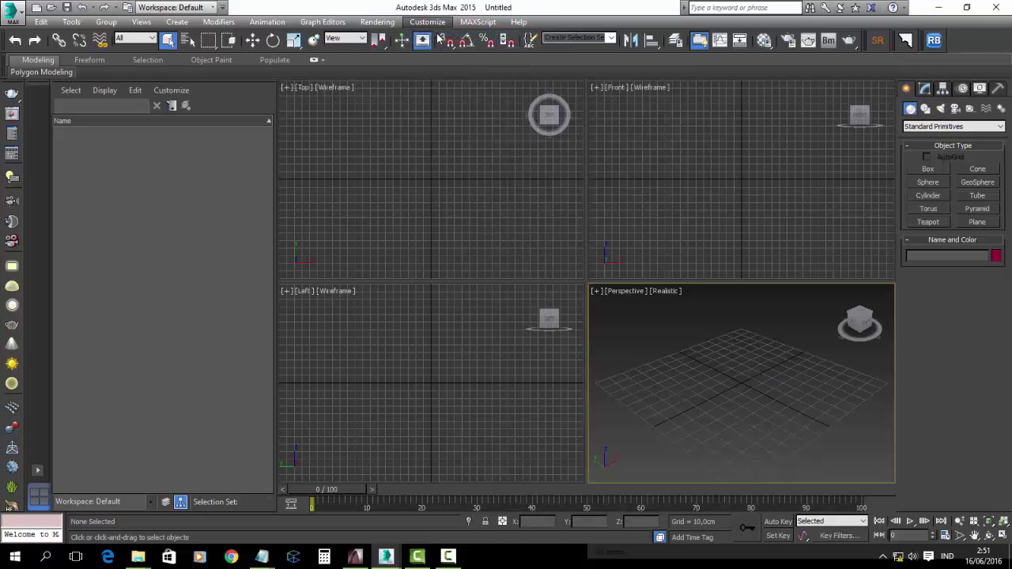
click(440, 22)
click(459, 35)
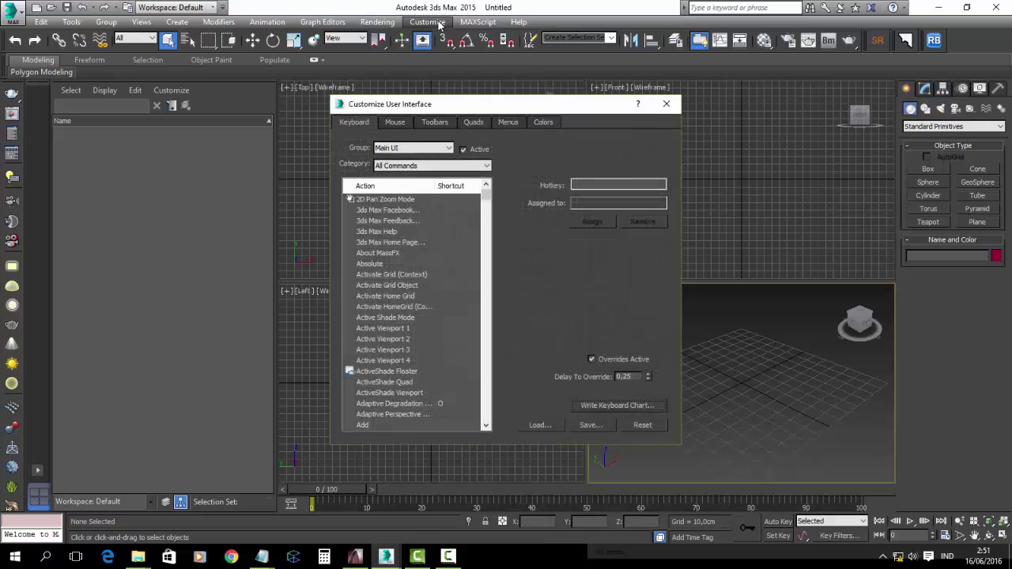
click(448, 124)
click(537, 167)
text(SHIGER)
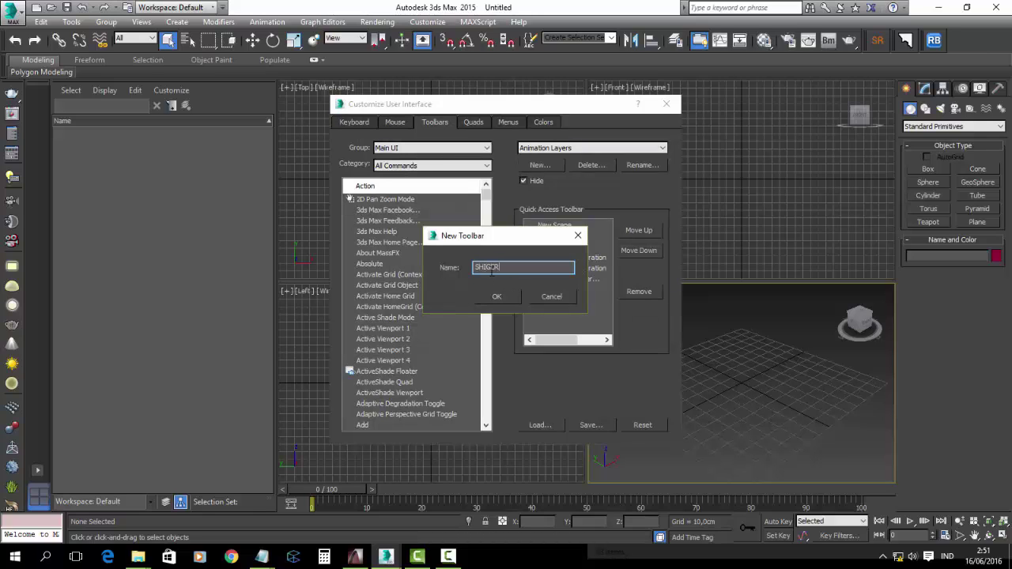
click(485, 268)
key(BackSpace)
click(497, 297)
- From the Siger Shaders category, add V-Ray Material Presets Pro 26 to SIGER and dock it
click(408, 167)
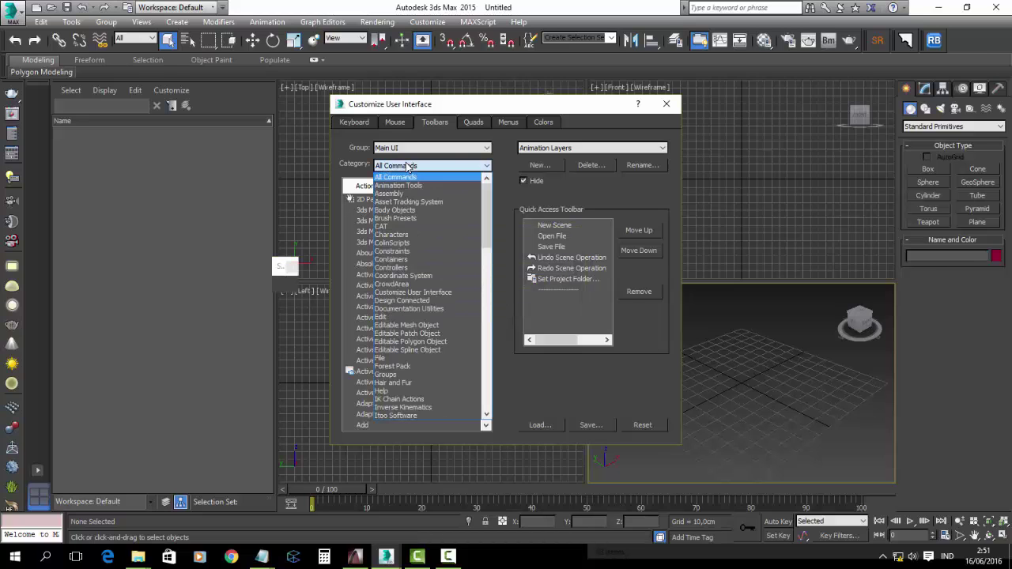
scroll(443, 376, down, 4)
scroll(439, 368, down, 4)
scroll(435, 369, down, 3)
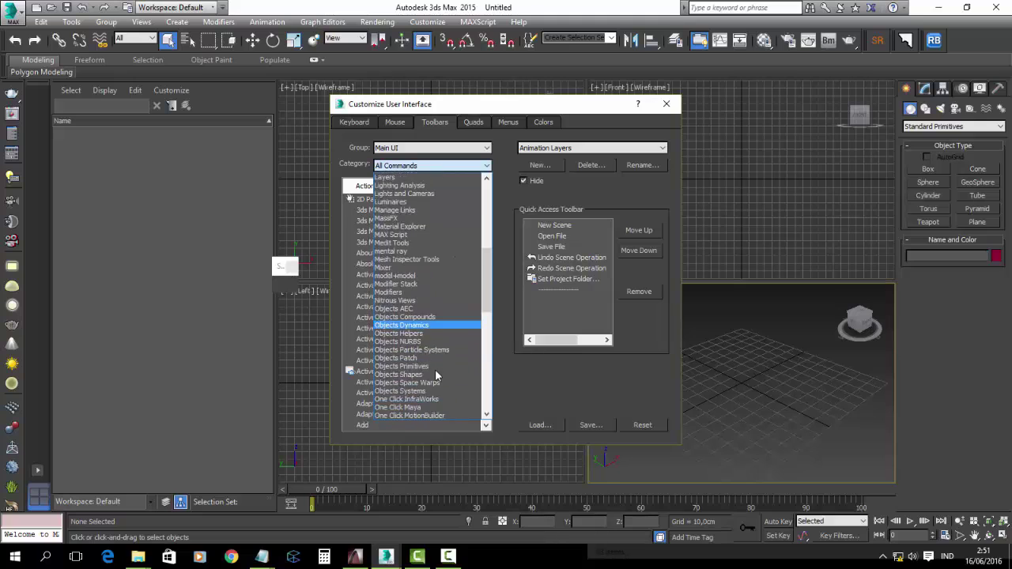
scroll(435, 369, down, 3)
scroll(430, 371, down, 2)
scroll(425, 375, down, 3)
scroll(419, 378, down, 2)
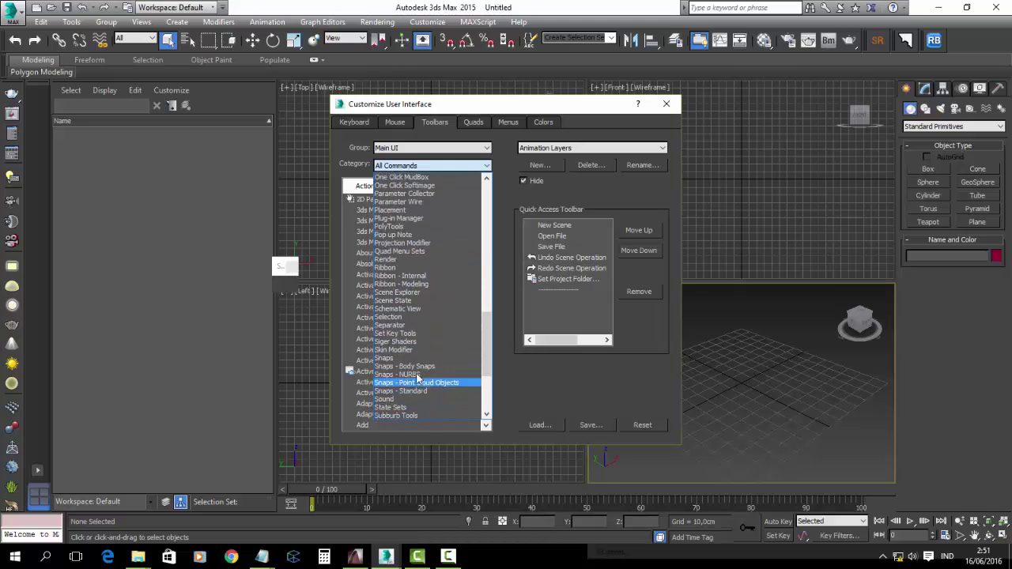
click(415, 341)
mouse_move(380, 200)
mouse_down()
mouse_move(276, 287)
mouse_move(289, 285)
mouse_up()
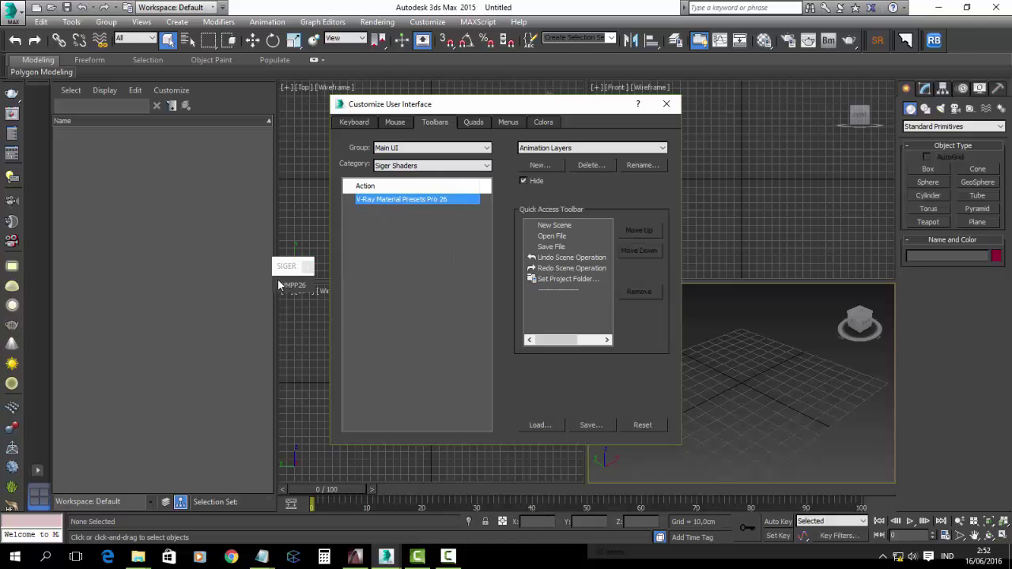
drag(388, 199, 881, 47)
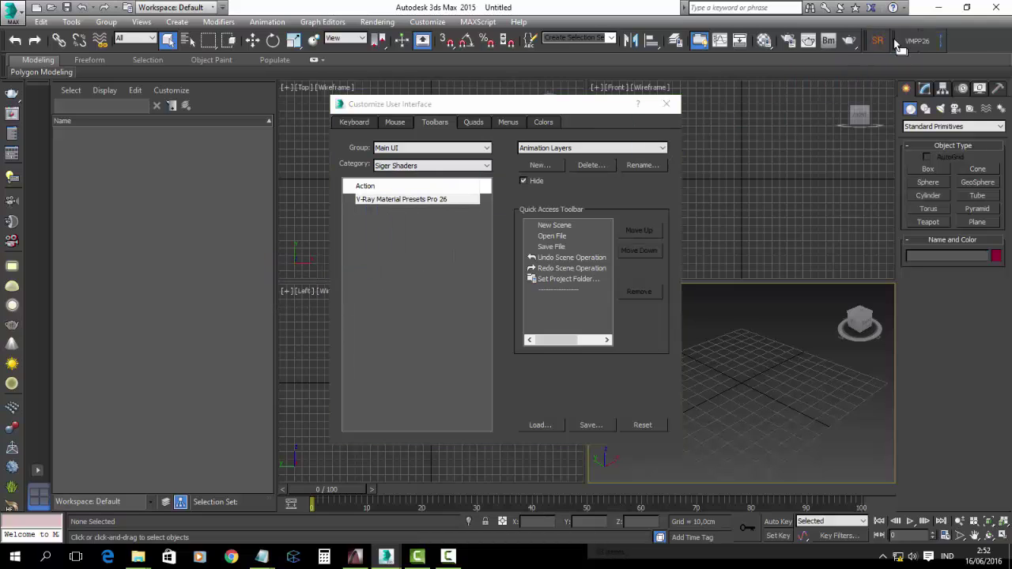
click(665, 104)
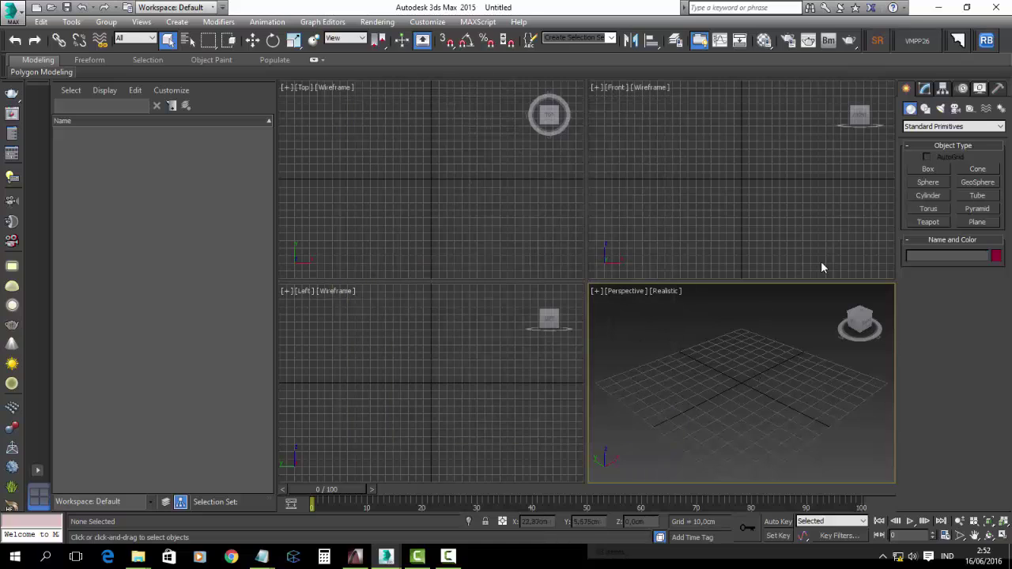
- Launch V-Ray Material Presets Pro, move its window up-left, and show METAL > Smooth presets
click(917, 44)
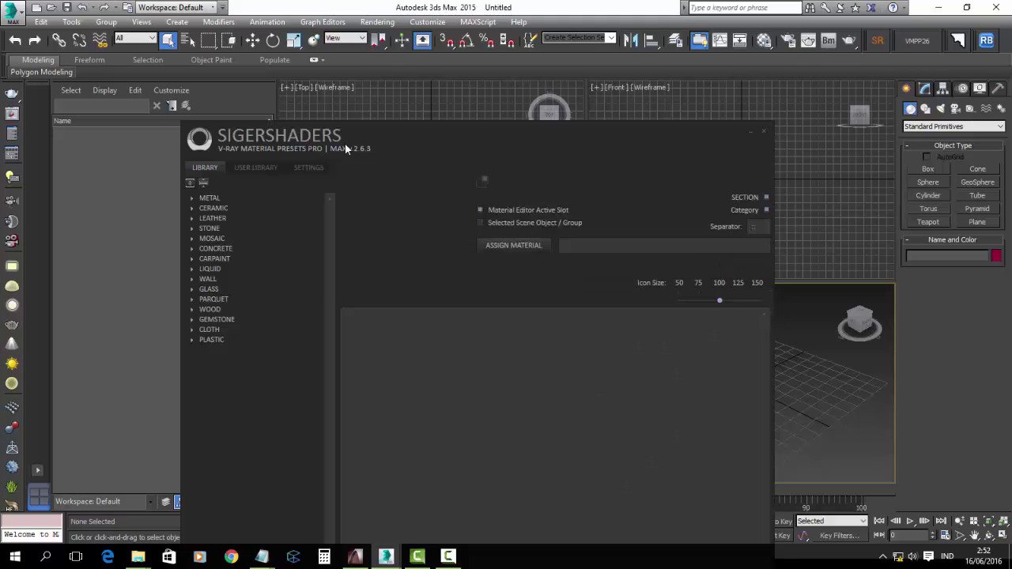
drag(345, 143, 288, 80)
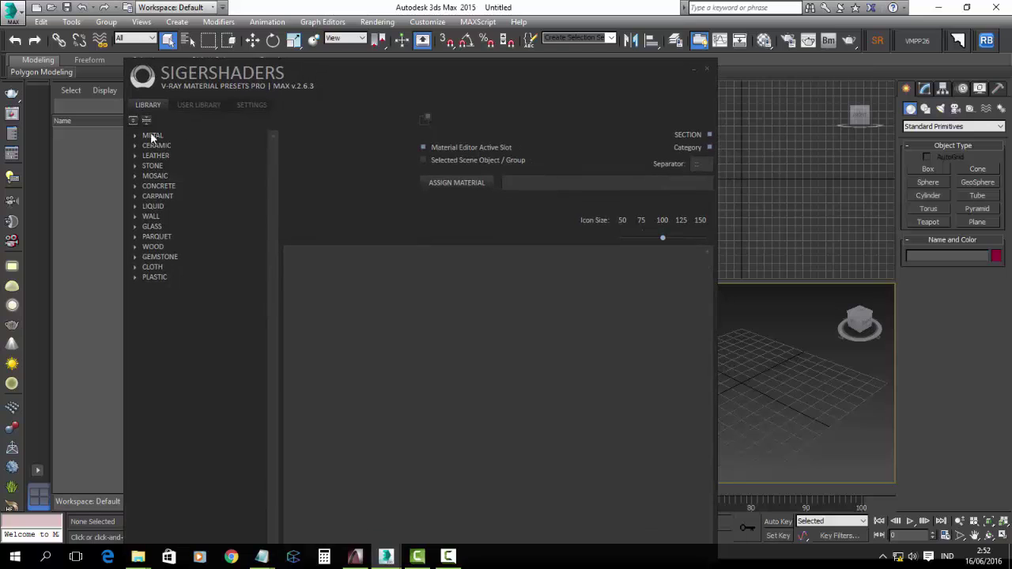
click(137, 134)
click(168, 156)
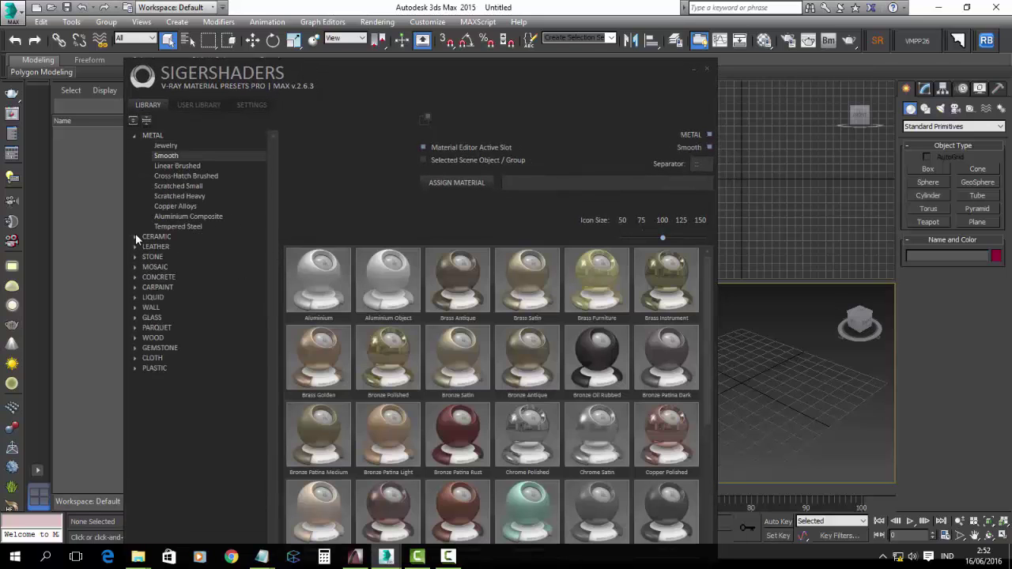
- Expand the CERAMIC and LEATHER categories and preview the Surf City ceramic material
click(136, 236)
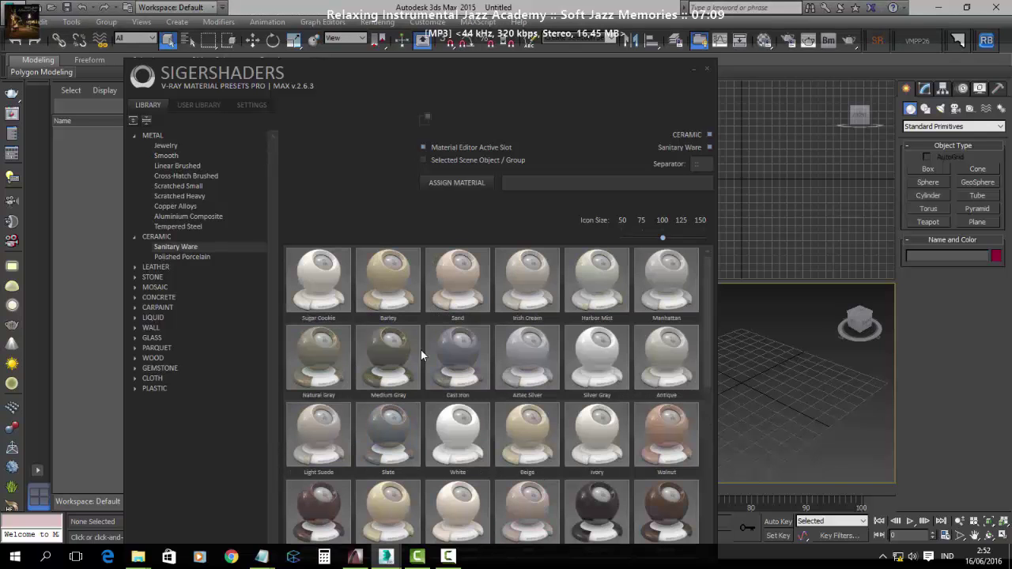
scroll(475, 363, down, 2)
scroll(514, 377, down, 2)
scroll(594, 387, down, 2)
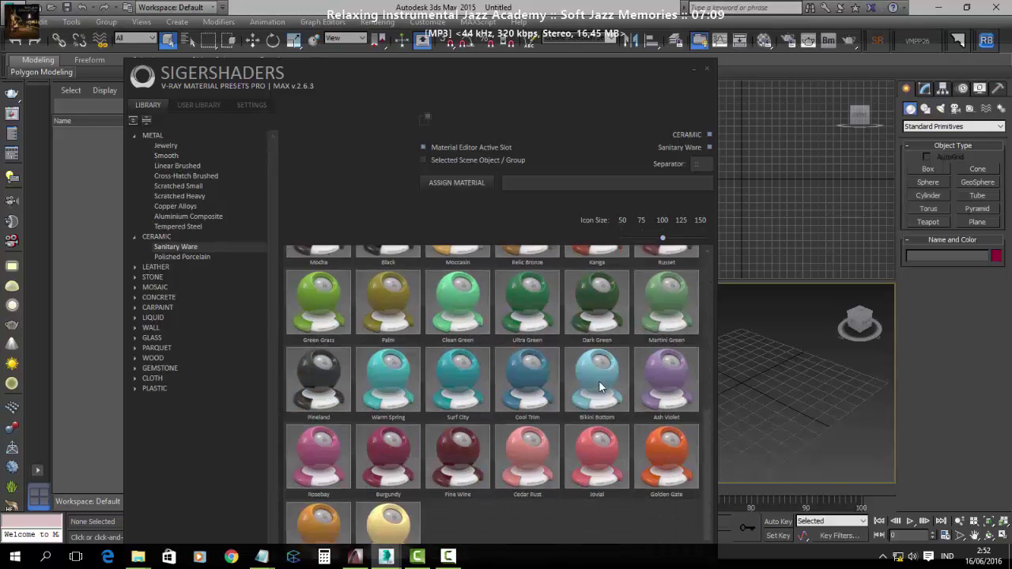
scroll(593, 387, down, 1)
click(147, 269)
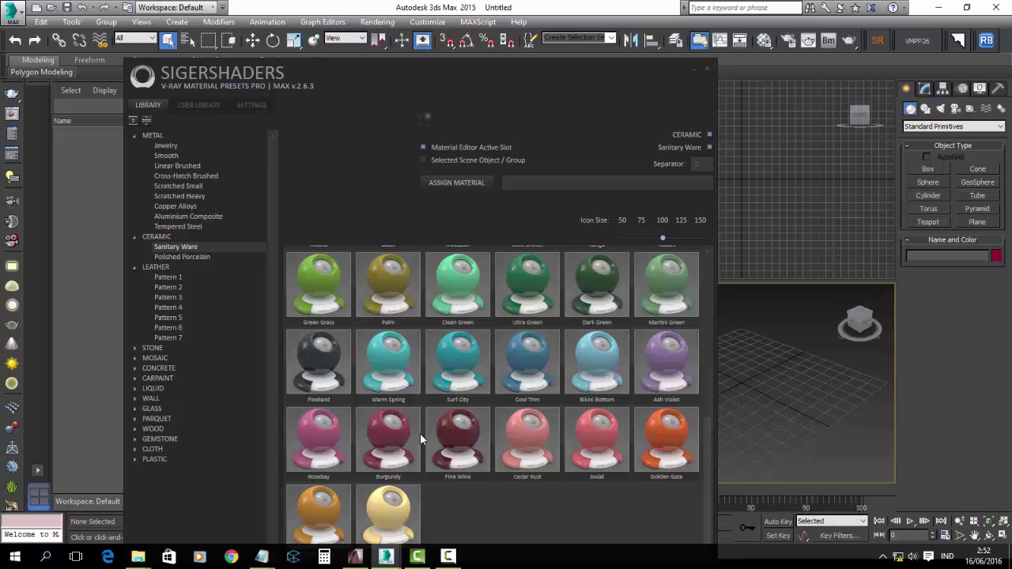
click(454, 357)
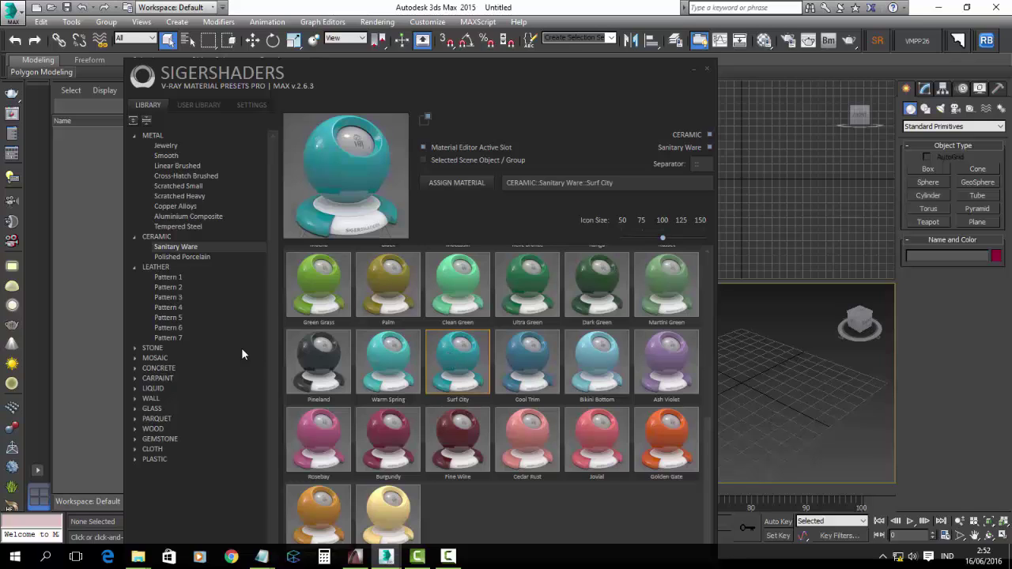
- Browse the STONE and MOSAIC categories, previewing Ocean Red from Mosaic Marble Parallel
click(139, 349)
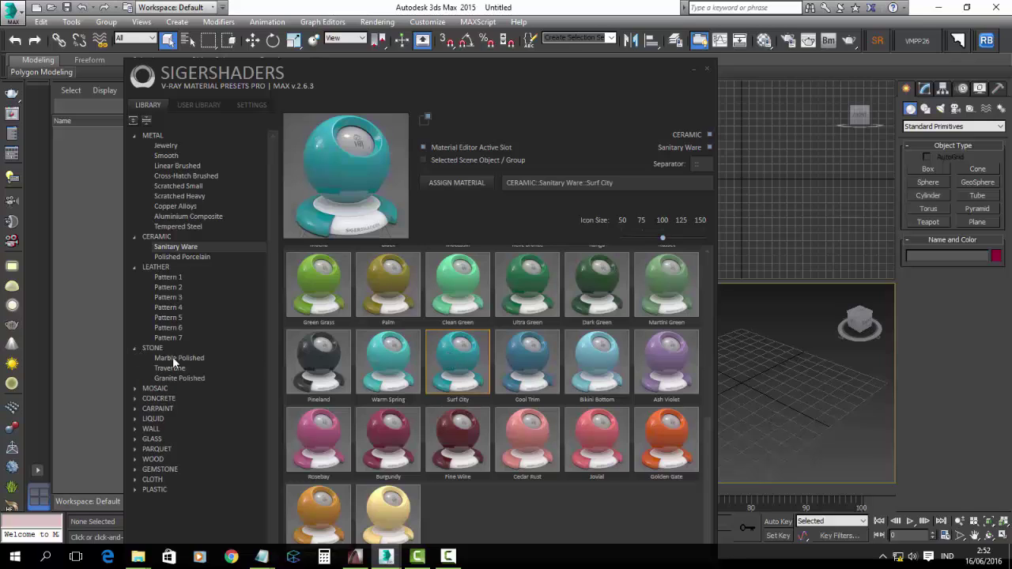
click(154, 137)
click(160, 237)
click(159, 269)
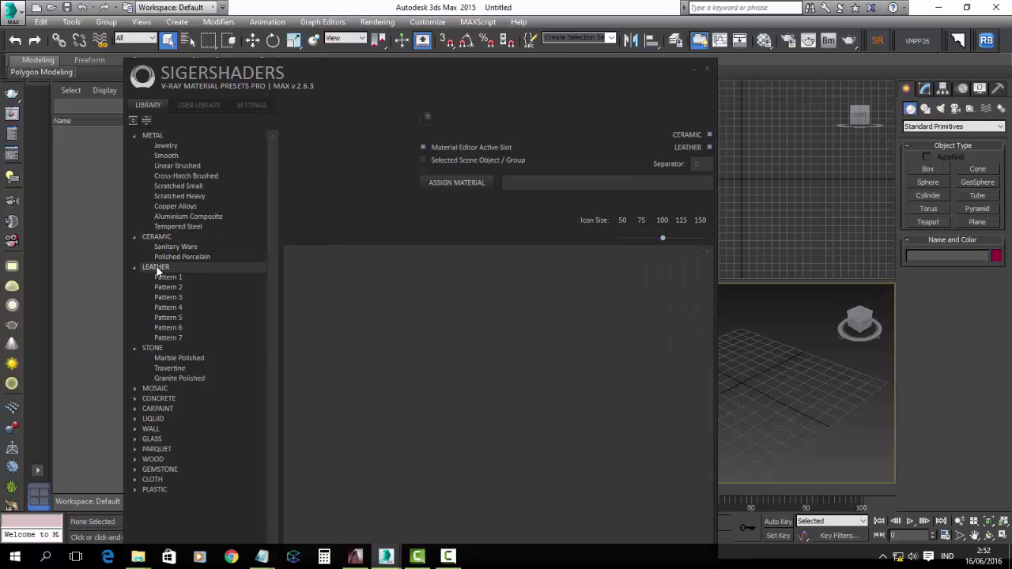
click(146, 350)
click(156, 390)
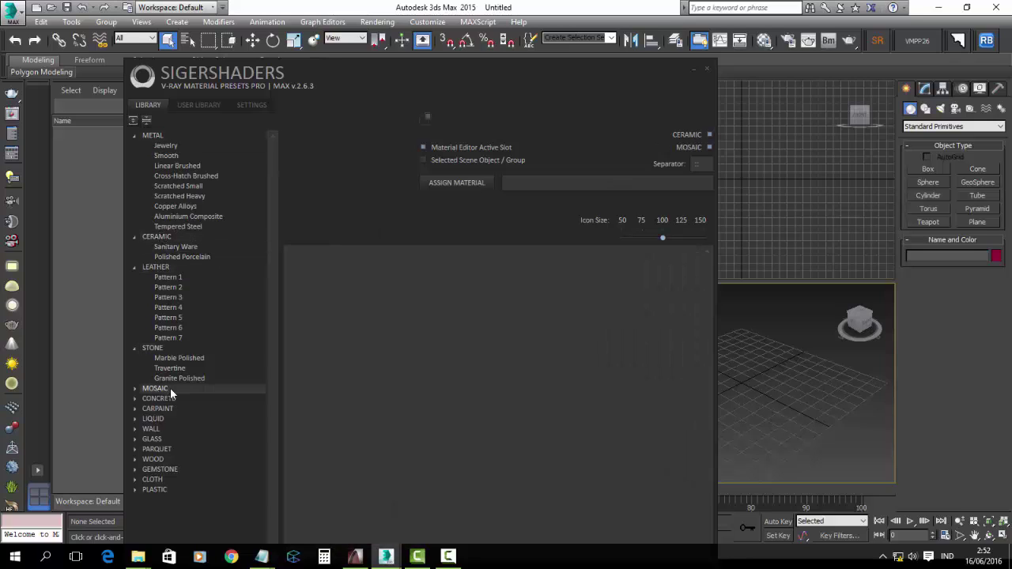
click(136, 389)
click(178, 409)
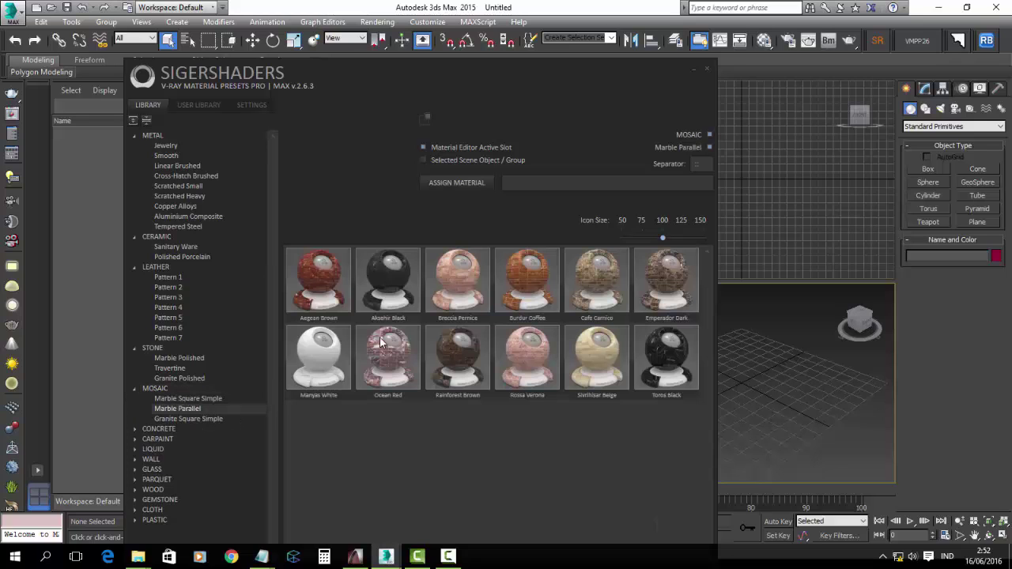
click(385, 343)
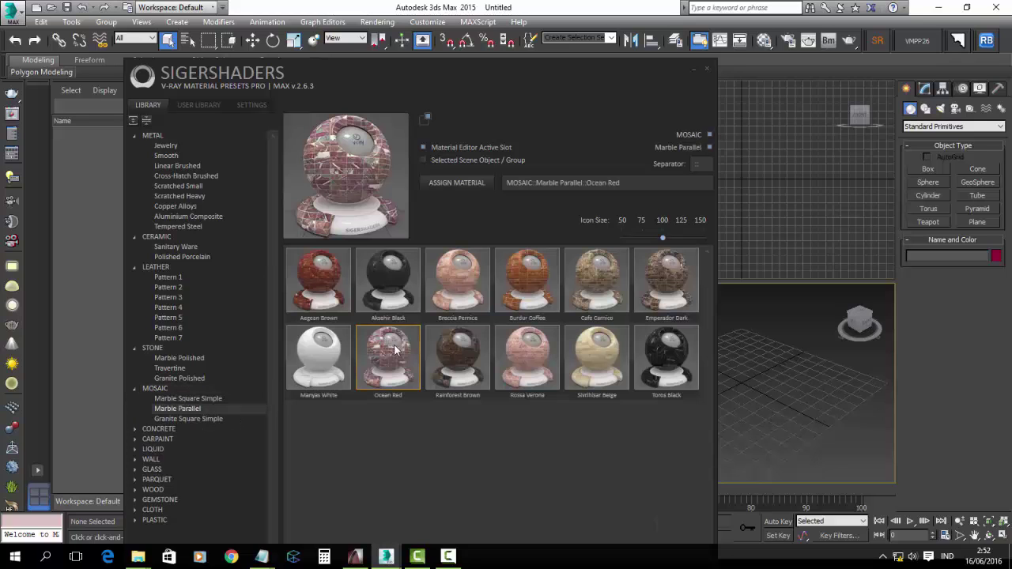
- Preview CONCRETE > Exposed Solid > Exposed 8, then Exposed 10, and bring up the Material Editor with M
click(137, 428)
click(183, 438)
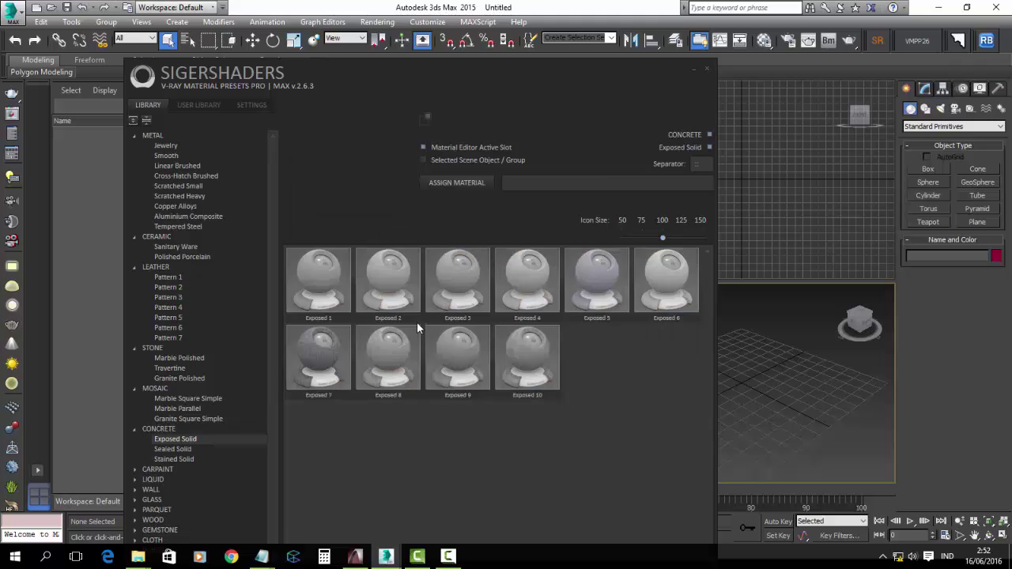
click(399, 355)
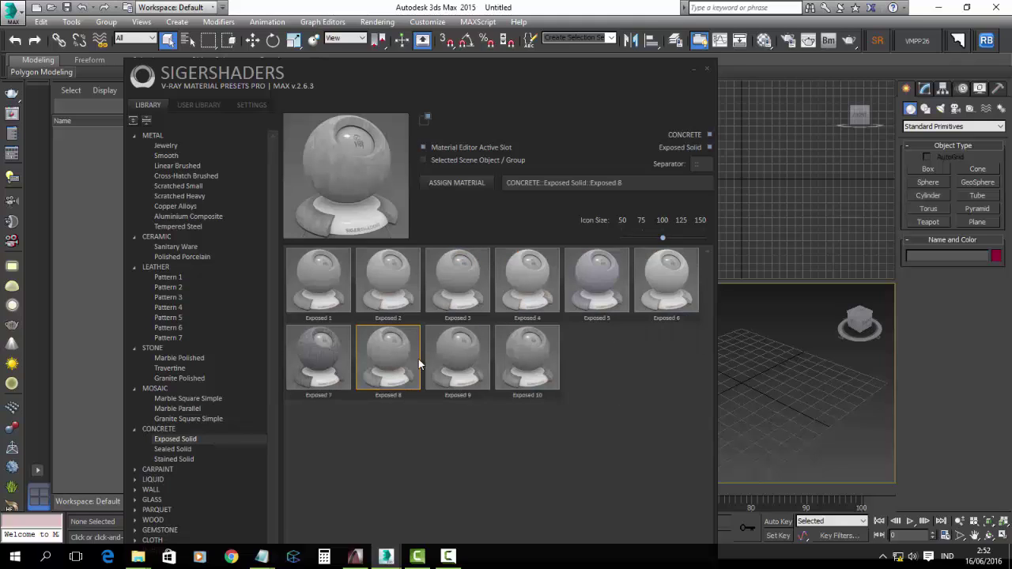
click(507, 372)
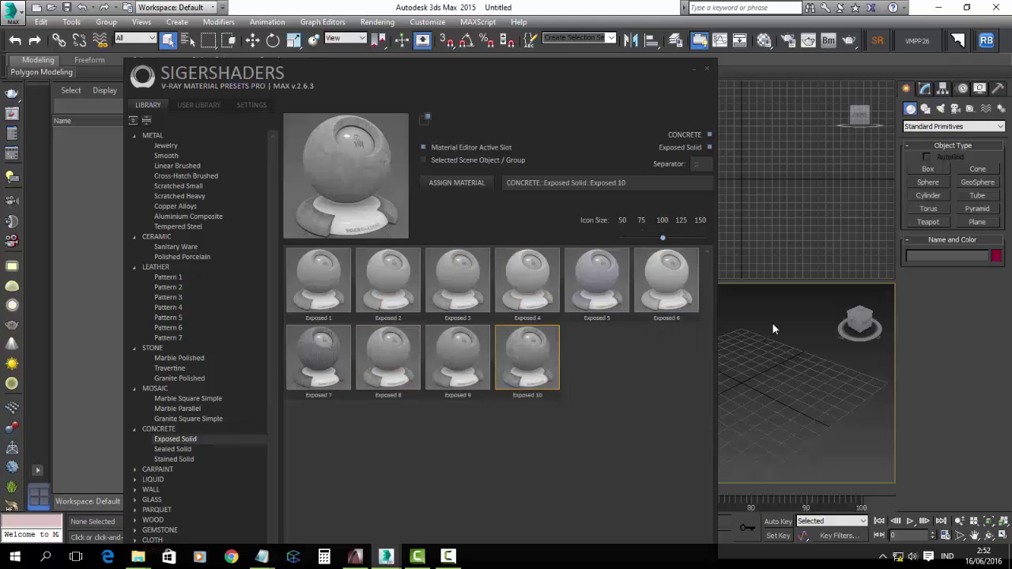
key(m)
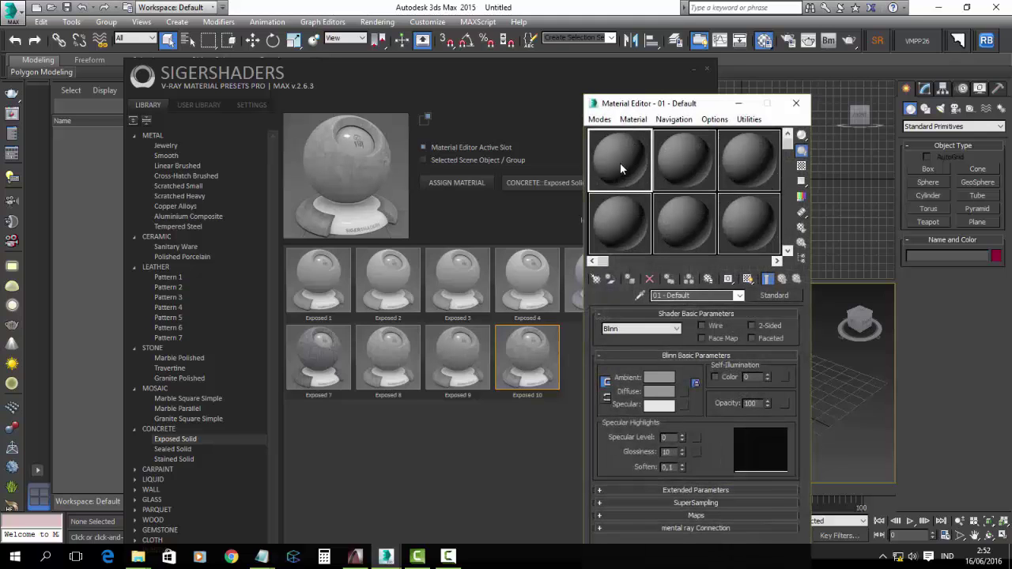
- Open and dismiss the material type browser, switching between the preset library and Material Editor
click(783, 297)
click(647, 73)
click(345, 175)
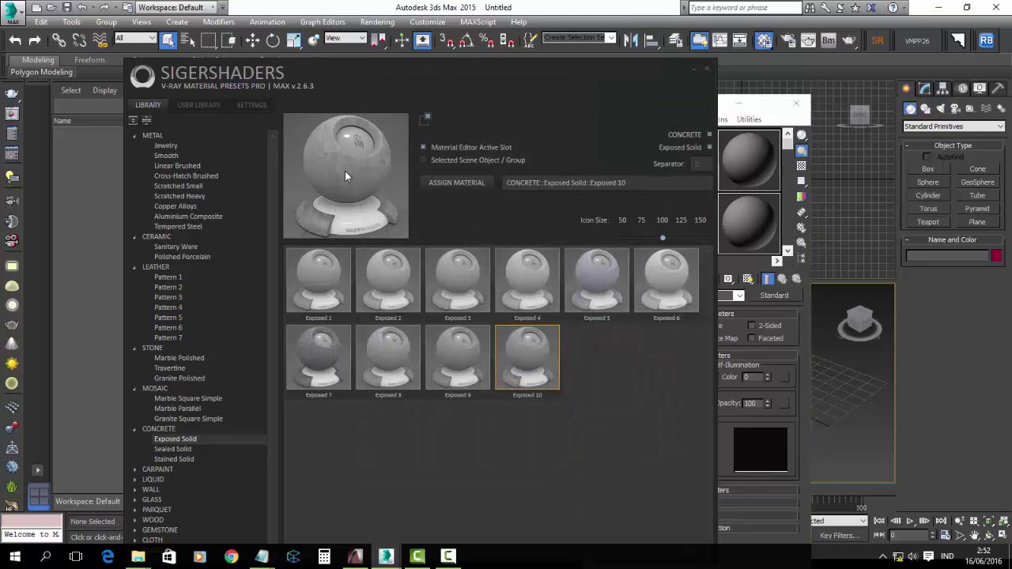
click(748, 107)
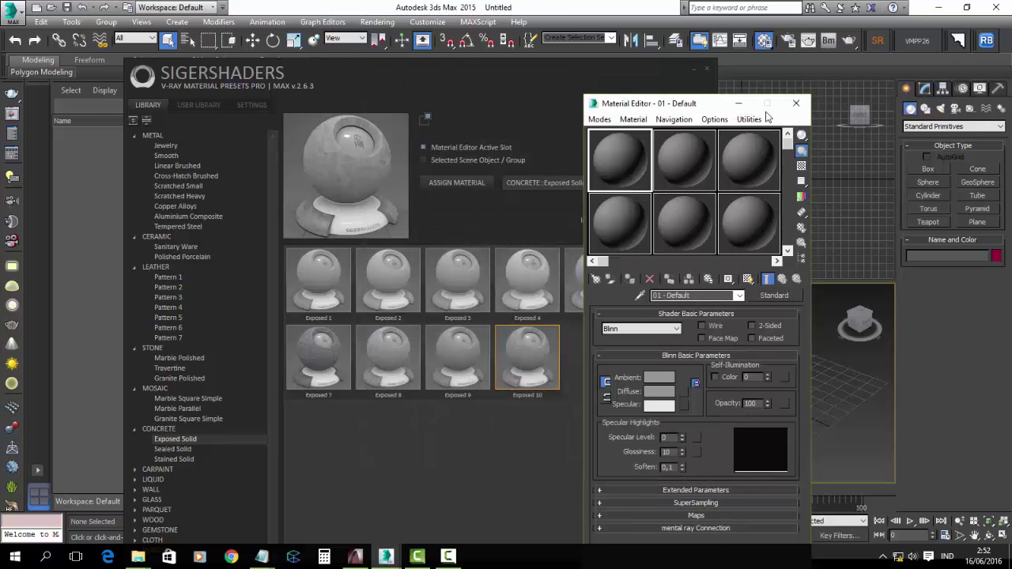
- Pick the Exposed 8 concrete preset and load it into the Material Editor's active slot
click(375, 356)
click(466, 184)
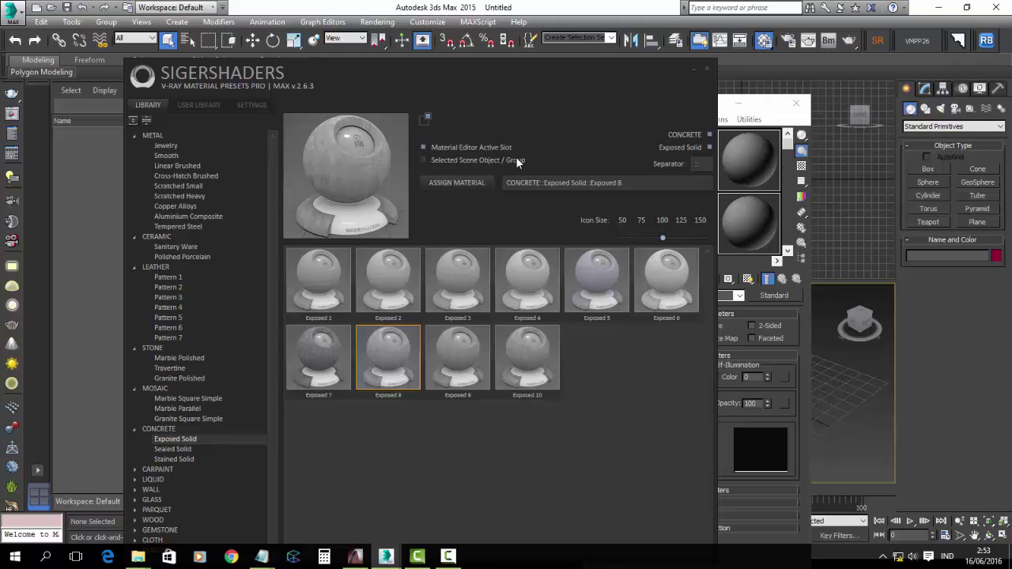
click(775, 116)
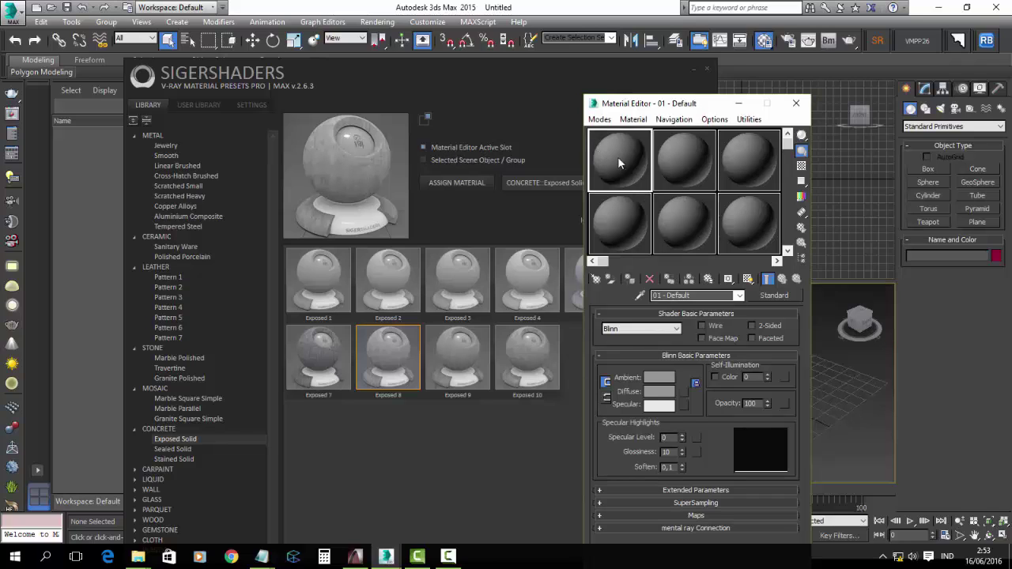
click(474, 181)
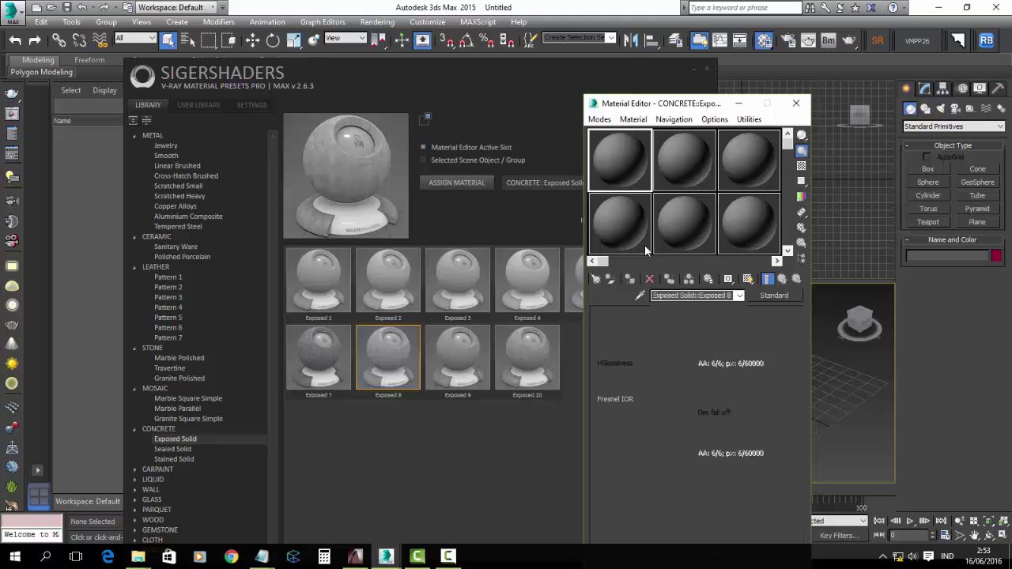
- View an enlarged, resized preview of material slot 1, then close it
double_click(624, 164)
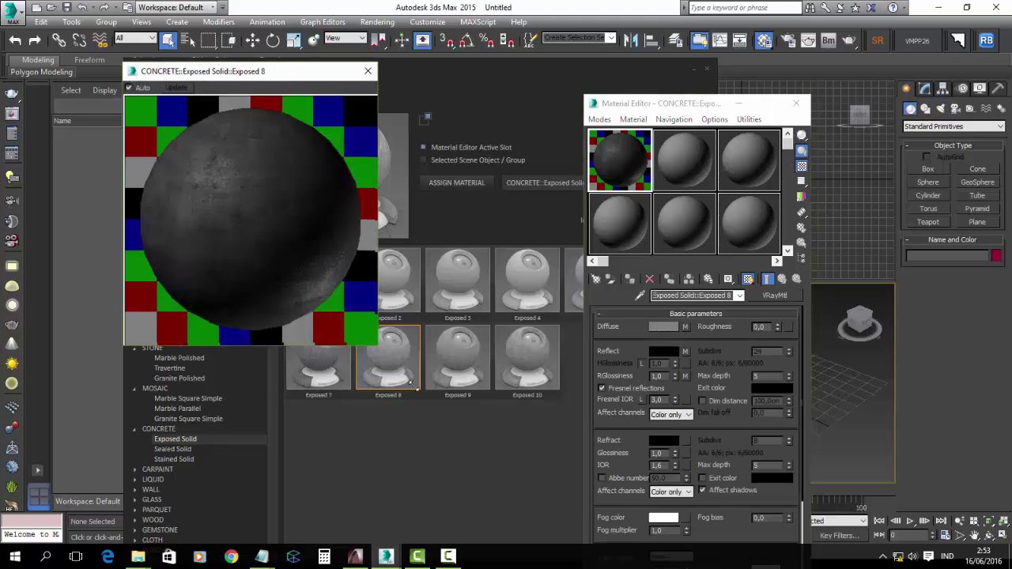
drag(378, 345, 522, 483)
mouse_move(360, 76)
mouse_down()
mouse_move(846, 113)
mouse_move(395, 61)
mouse_up()
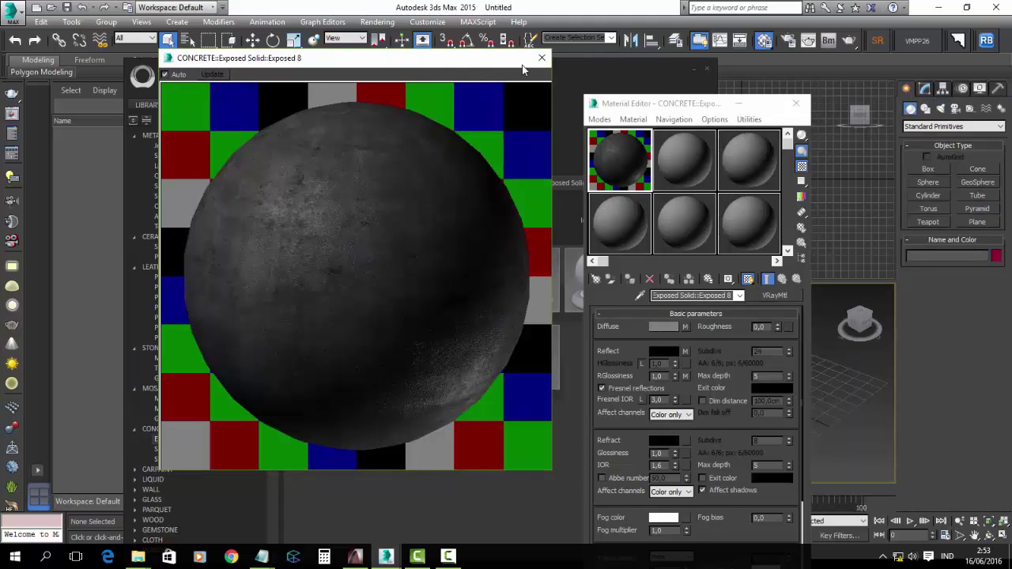
click(542, 58)
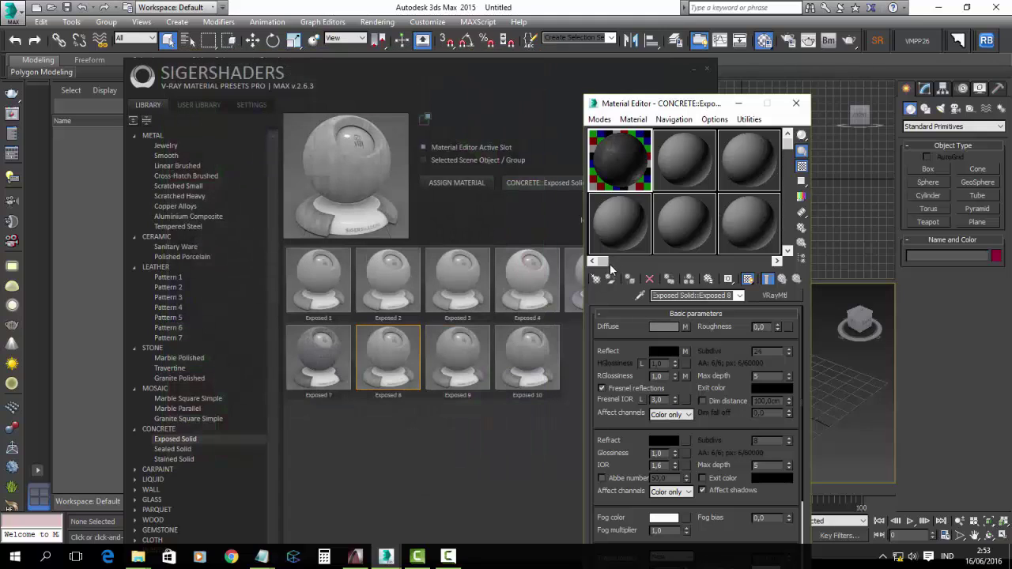
- Close the preset library and the Material Editor, and minimize 3ds Max
click(706, 67)
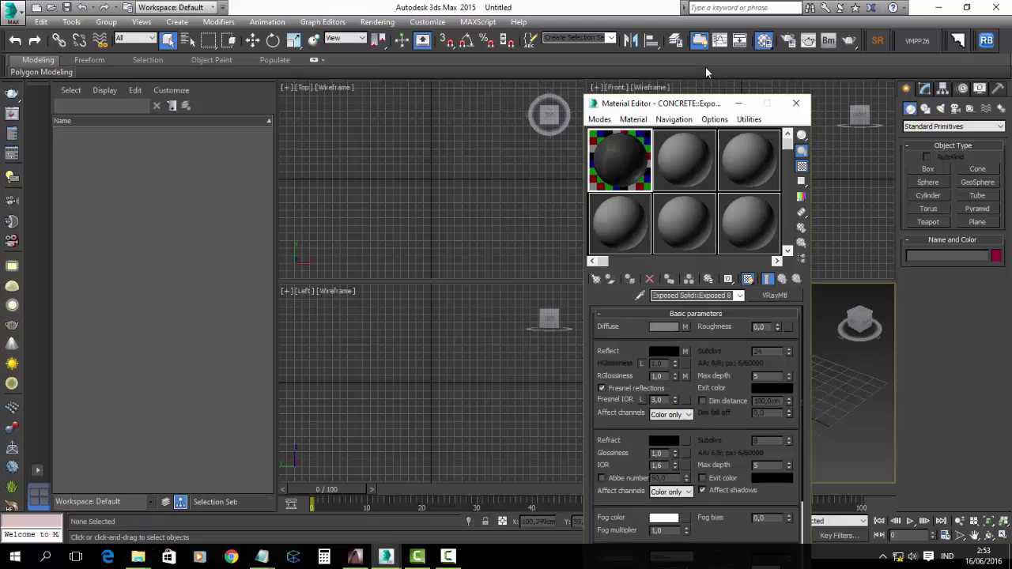
click(798, 105)
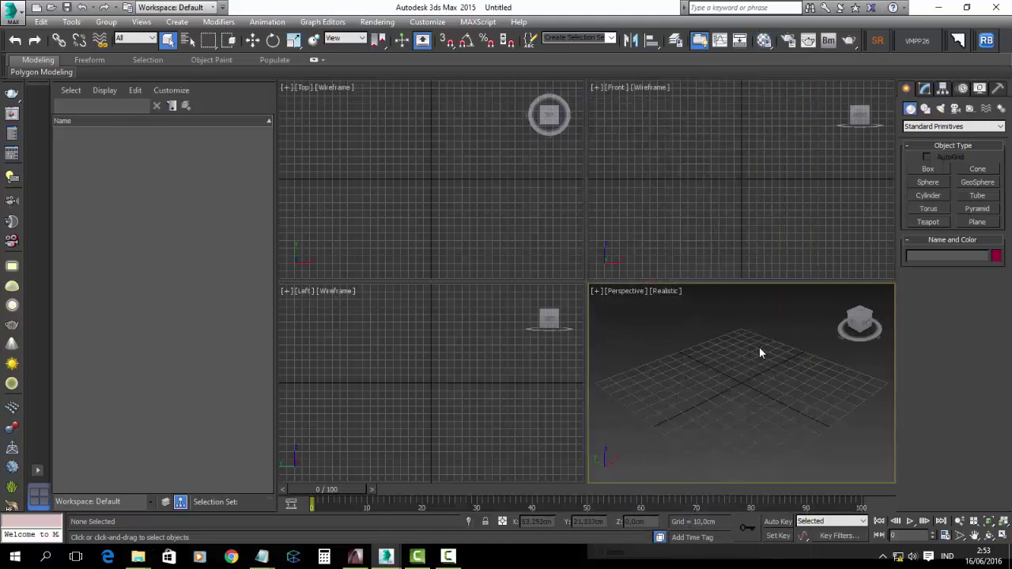
click(937, 10)
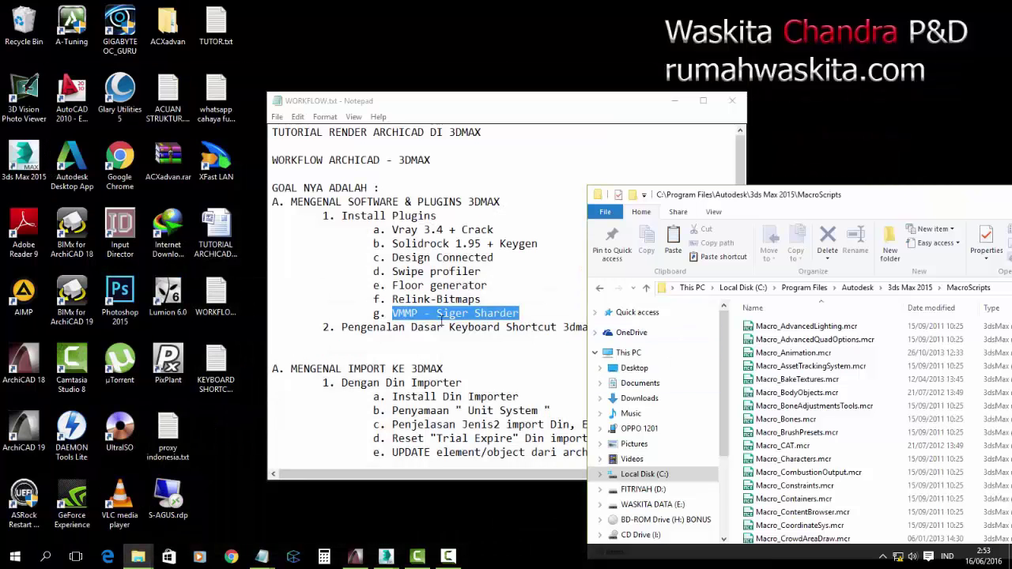